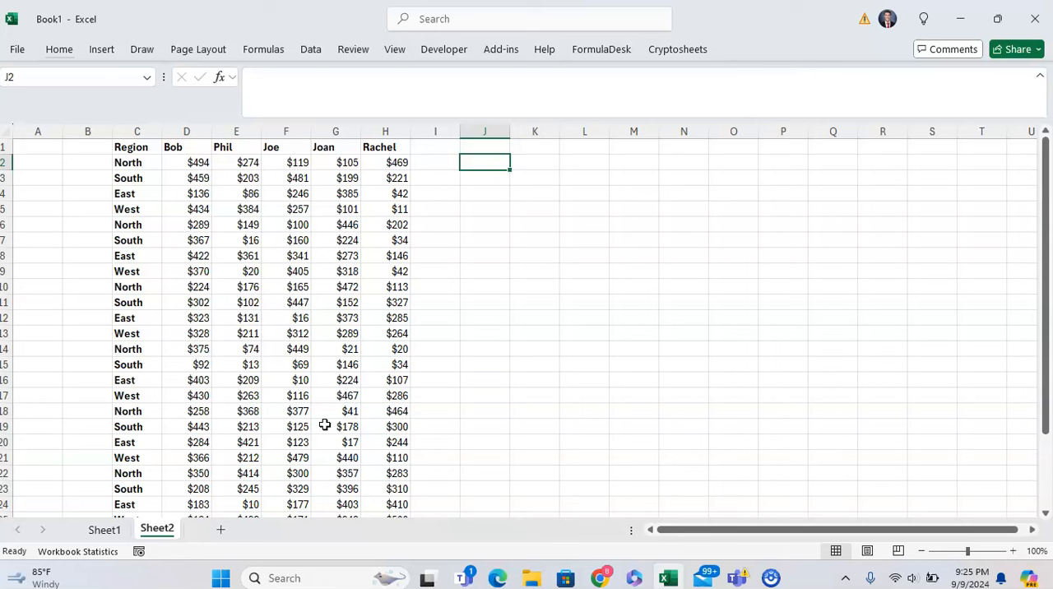
Step: Start a GROUPBY formula in J2 with the region cells C2:C29 as its row fields
type("=groupby")
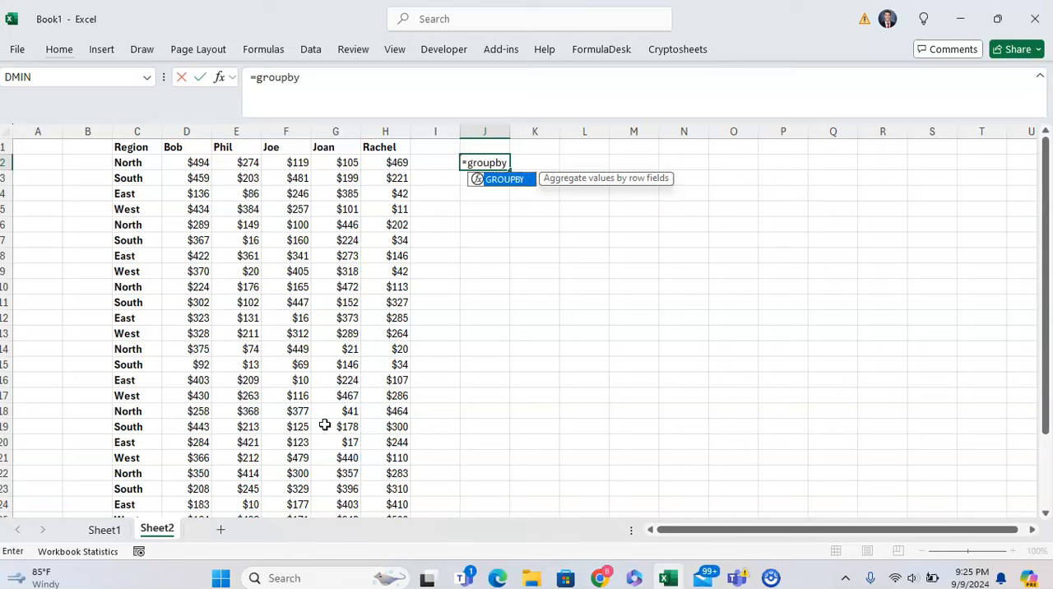
key("Tab")
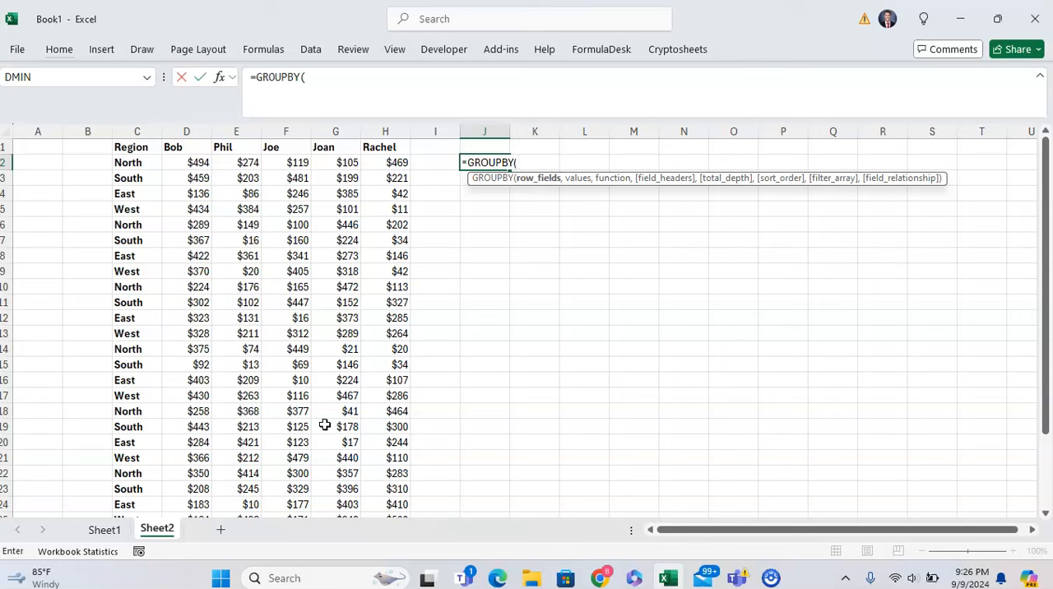
left_click(127, 164)
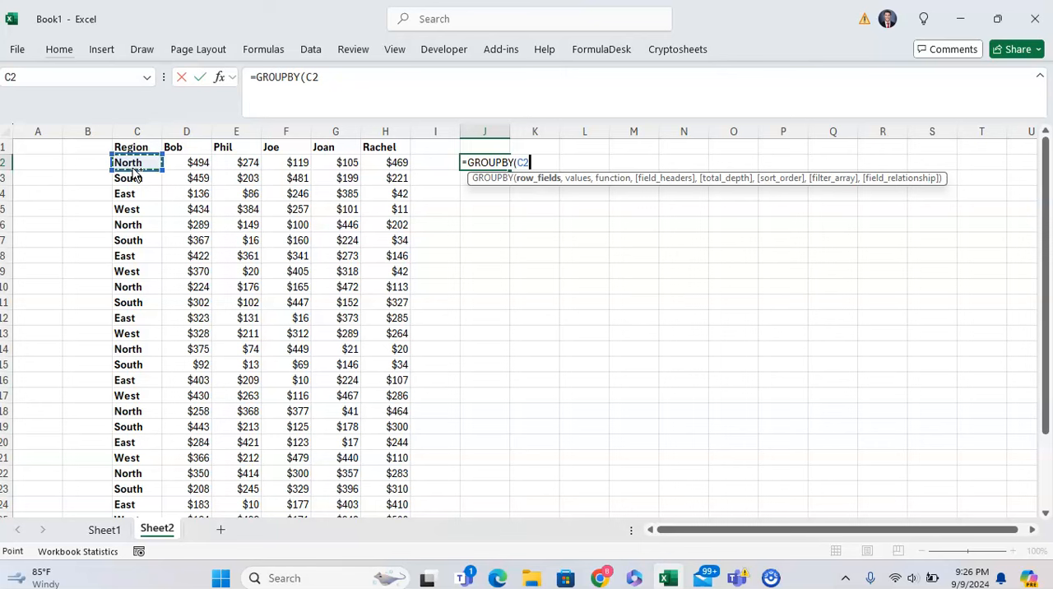
key("ctrl+shift+Down")
type(",")
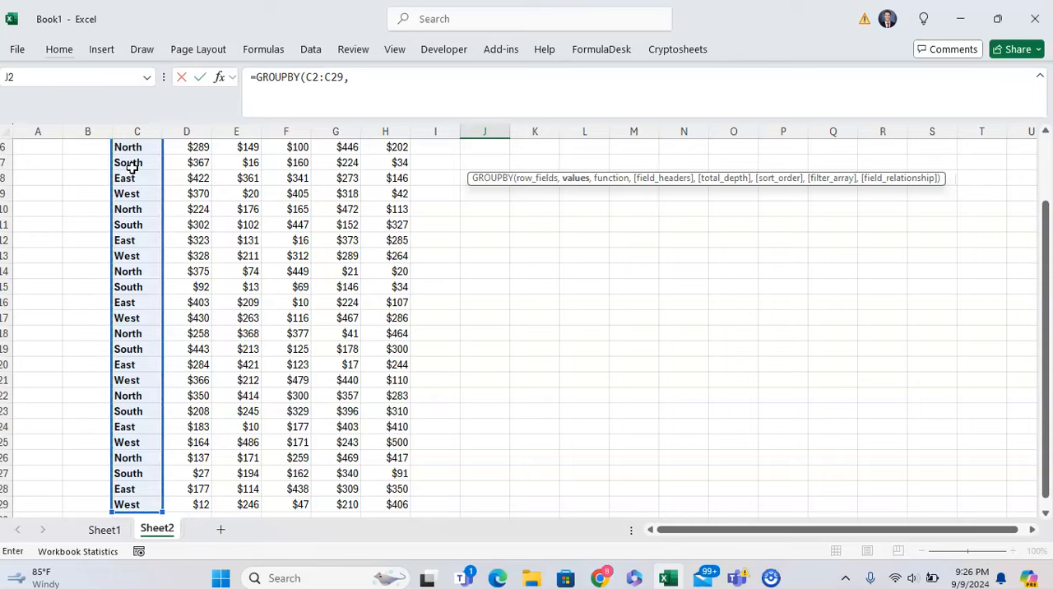
Step: Supply all the dollar amounts in D2:H29 as the GROUPBY formula's values argument
key("Up")
key("Down")
key("Left")
key("Left")
key("Left")
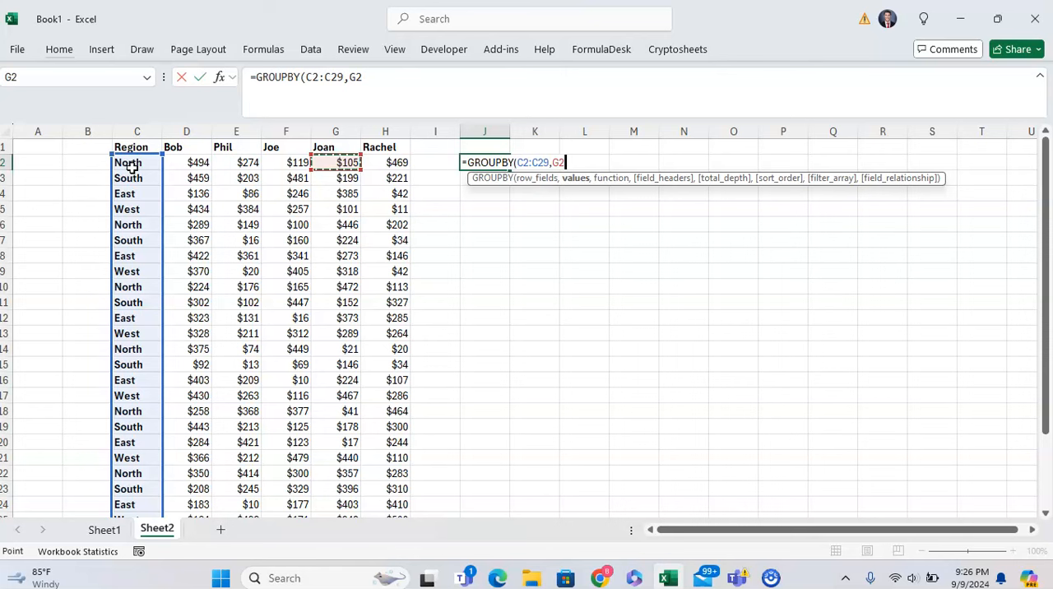
key("Left")
key("Left")
key("Left")
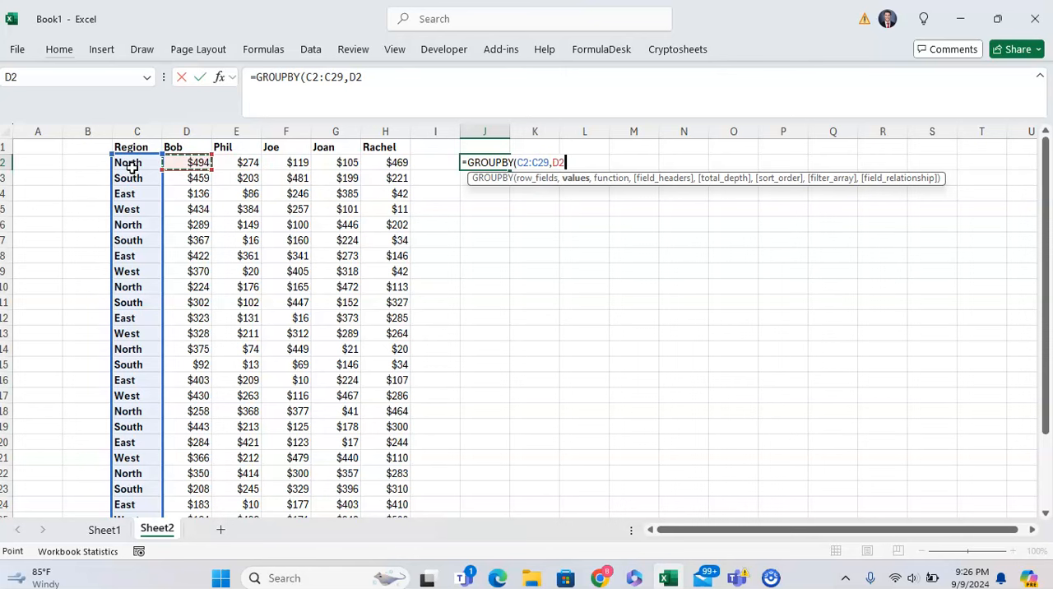
key("ctrl+shift+Right")
key("ctrl+shift+Down")
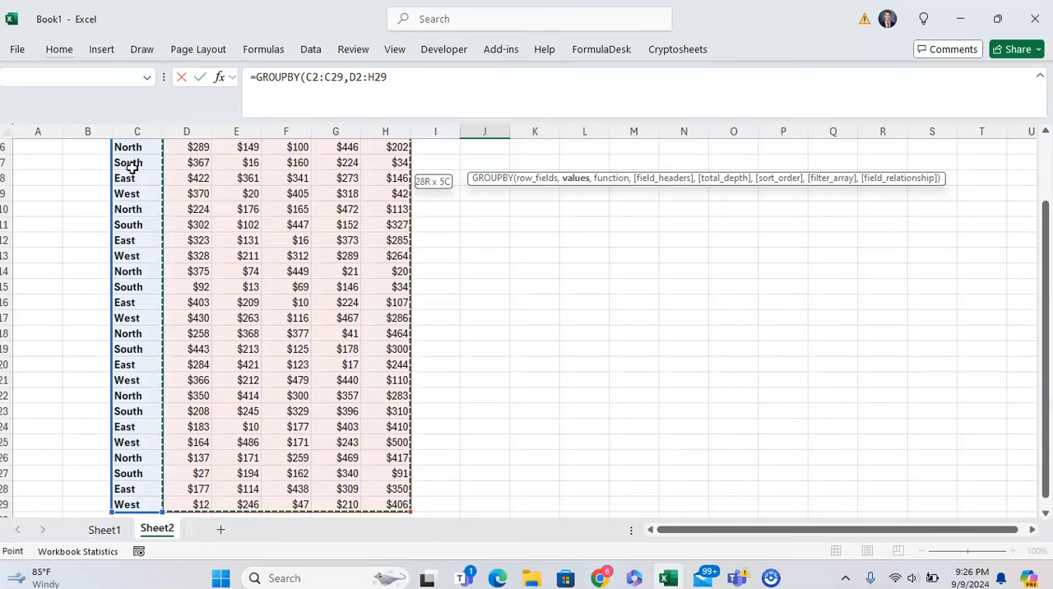
type(",")
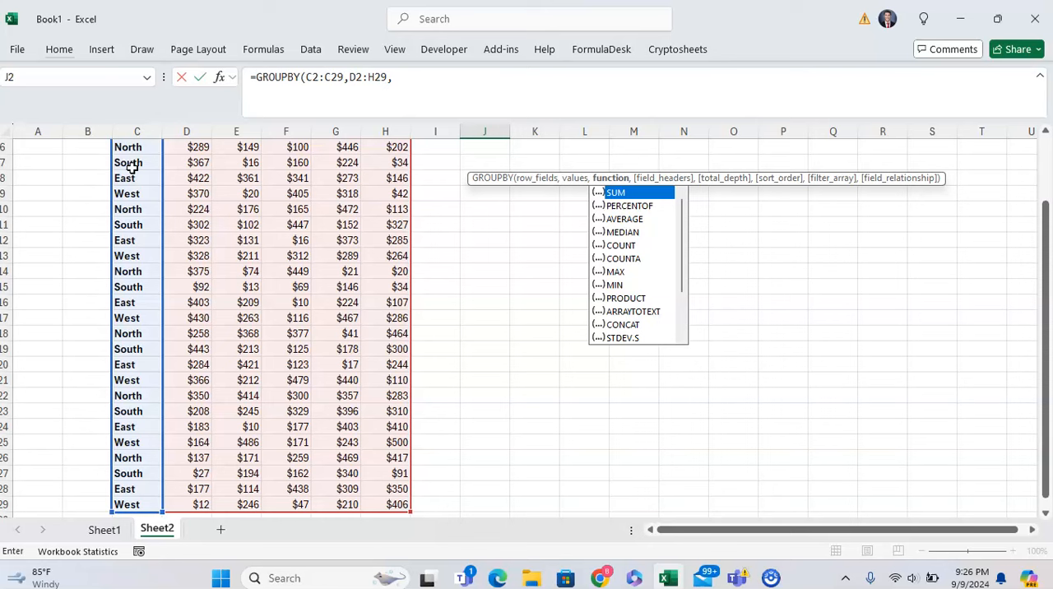
Step: Look through the aggregation functions offered for the GROUPBY function argument, from SUM to VAR.P
key("Down")
key("Down")
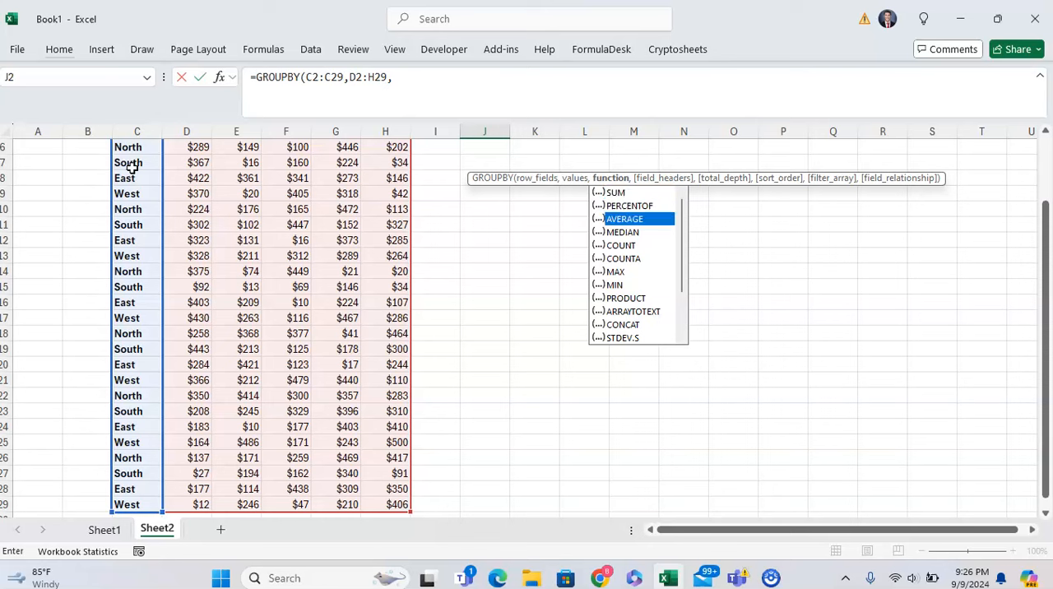
key("Down")
key("Down")
key("Down")
key("Down")
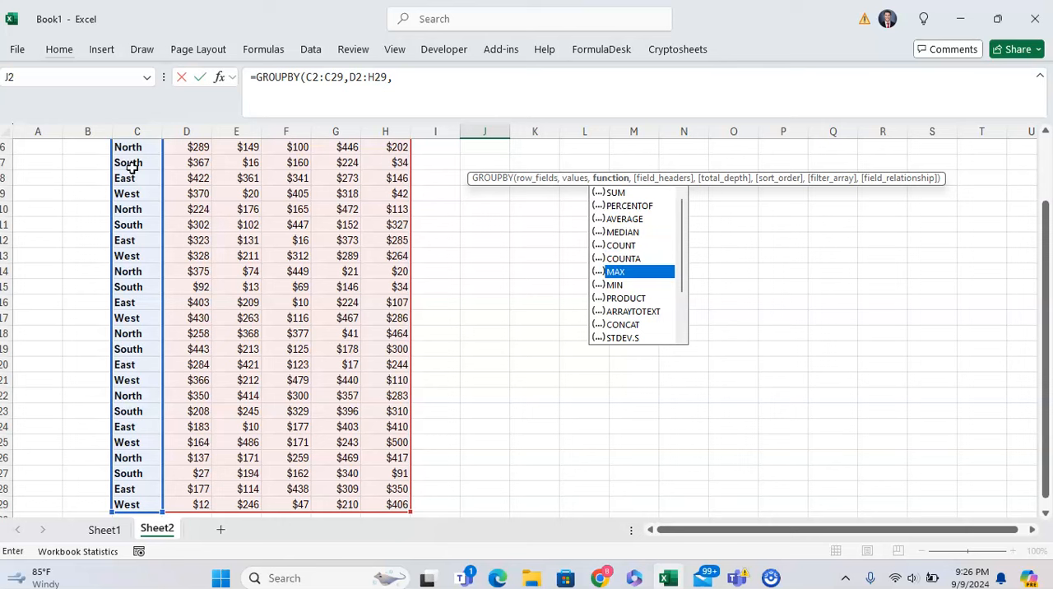
key("Down")
key("Down")
key("Down")
key("Down")
key("Down")
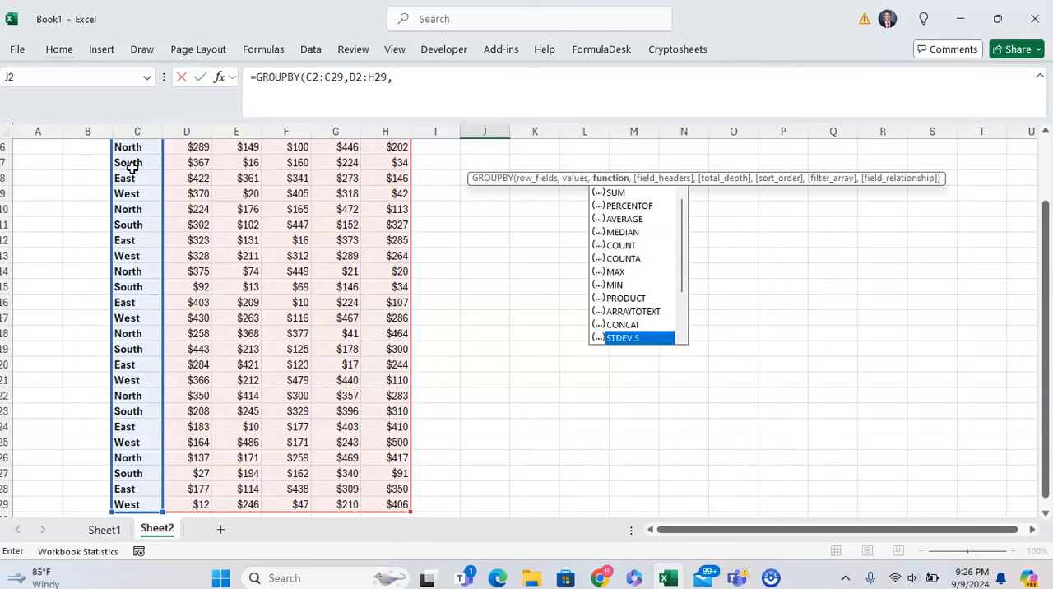
key("Up")
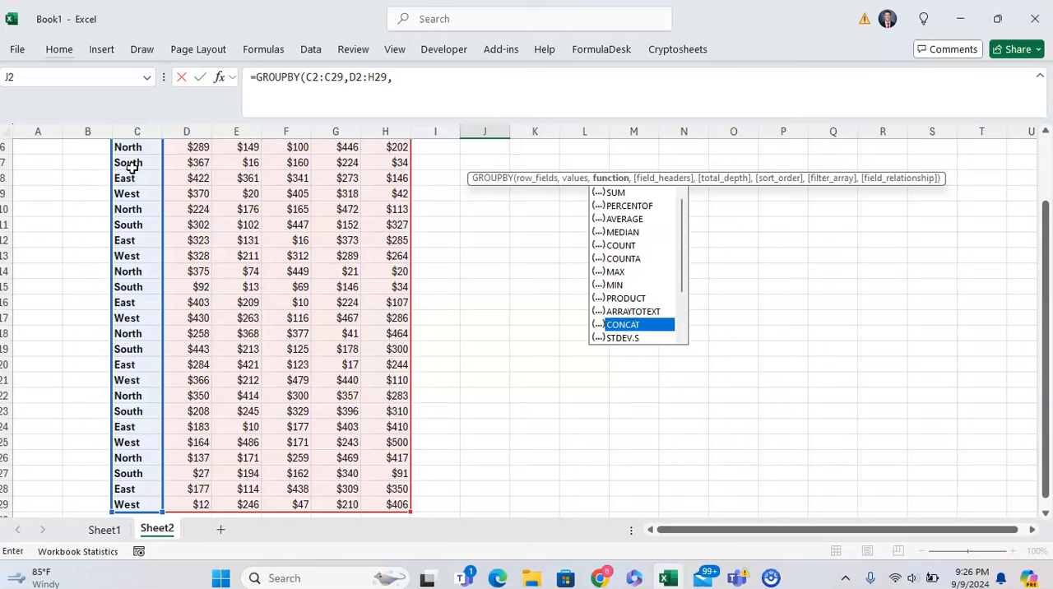
key("Down")
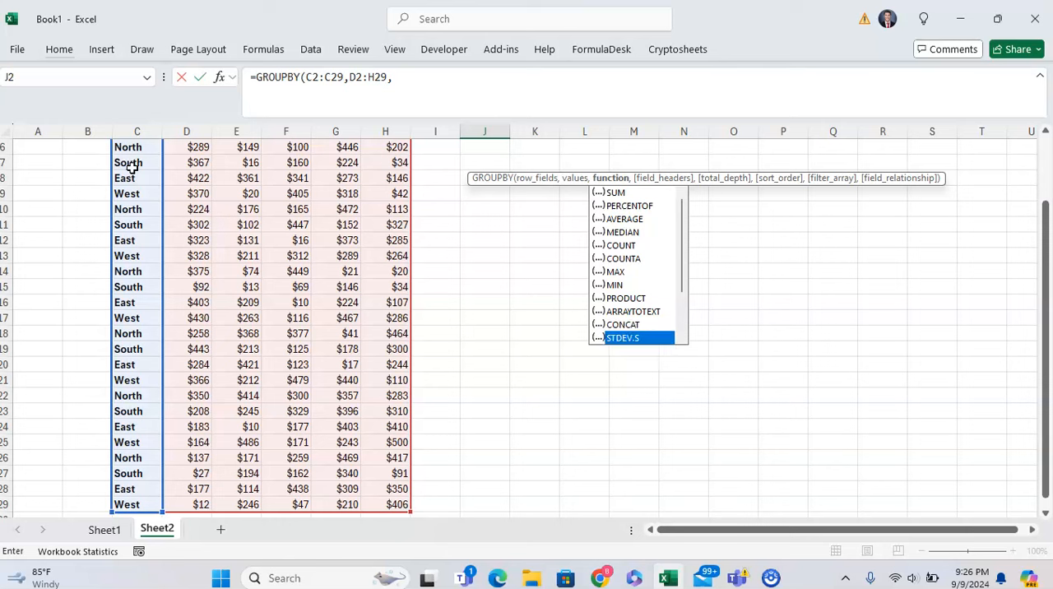
key("Down")
key("Down")
key("Down")
key("Down")
key("Down")
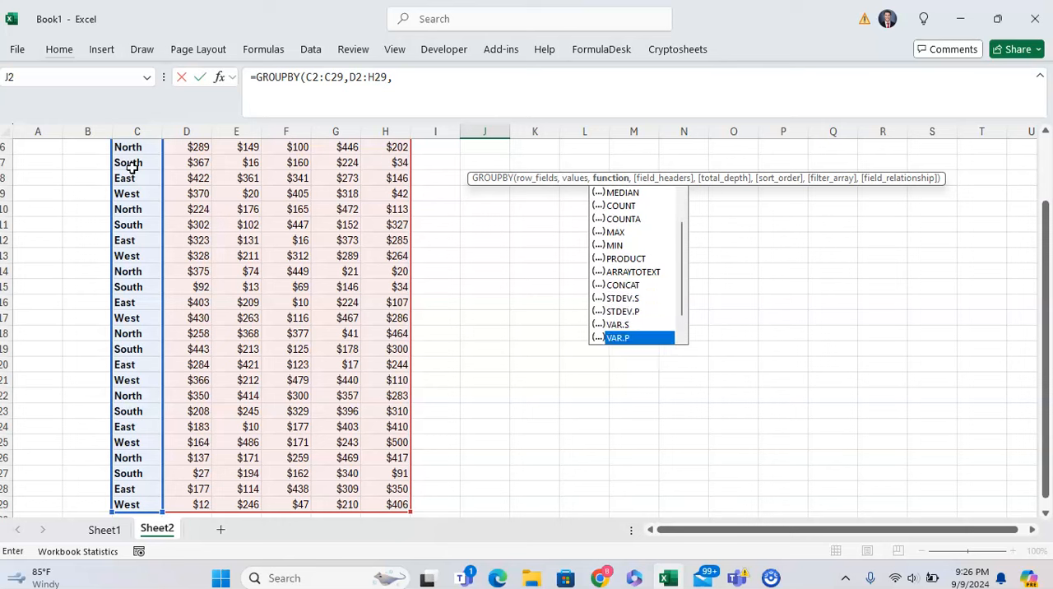
key("Up")
key("Down")
key("Up")
key("Up")
key("Up")
key("Up")
key("Up")
key("Up")
key("Up")
key("Up")
key("Up")
key("Up")
key("Up")
key("Up")
key("Up")
key("Up")
key("Up")
key("Up")
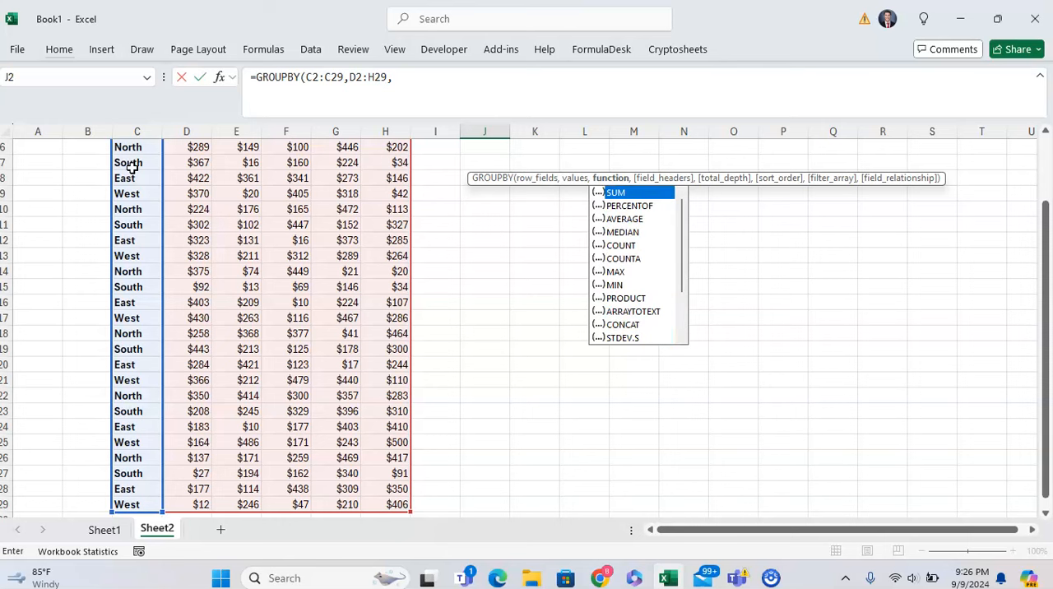
Step: Set the aggregation function to SUM and enter the completed formula =GROUPBY(C2:C29,D2:H29,SUM) in J2
key("Escape")
key("Caps_Lock")
type("SUM")
key("Escape")
key("Caps_Lock")
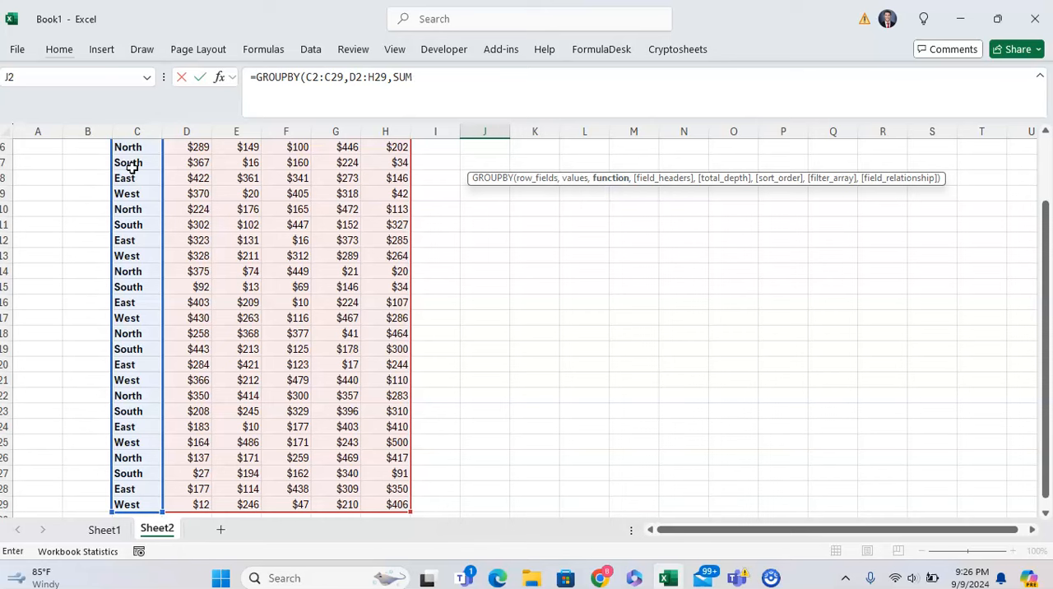
type(")")
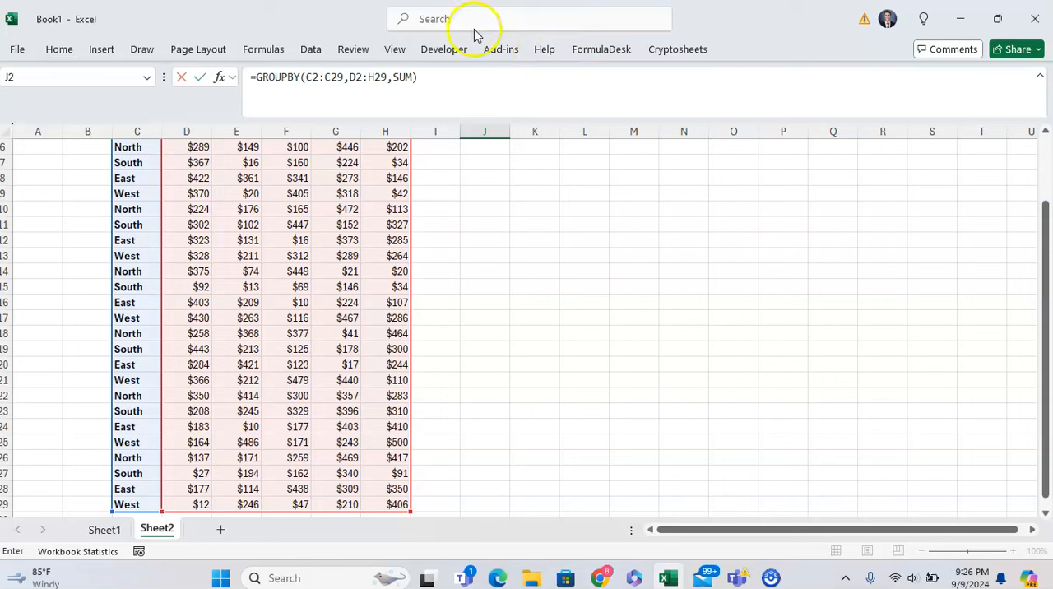
left_click(492, 79)
key("BackSpace")
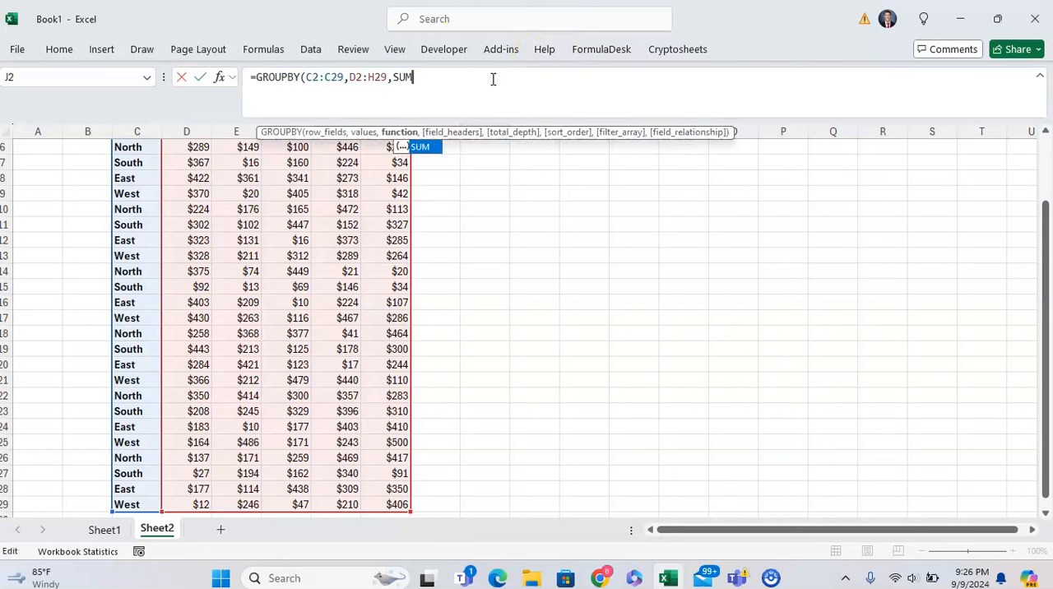
type(")")
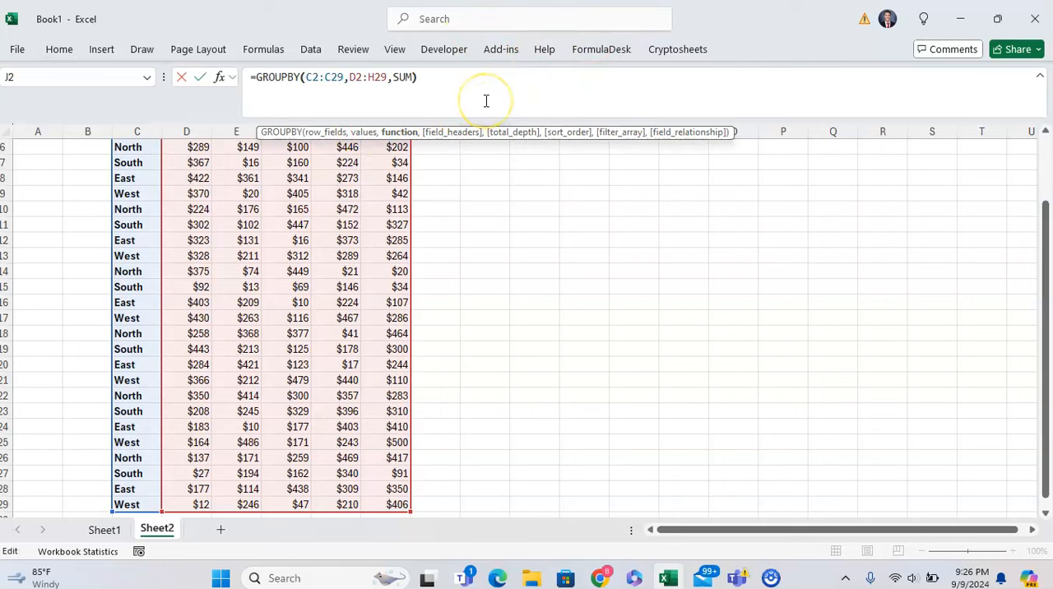
key("ctrl+Return")
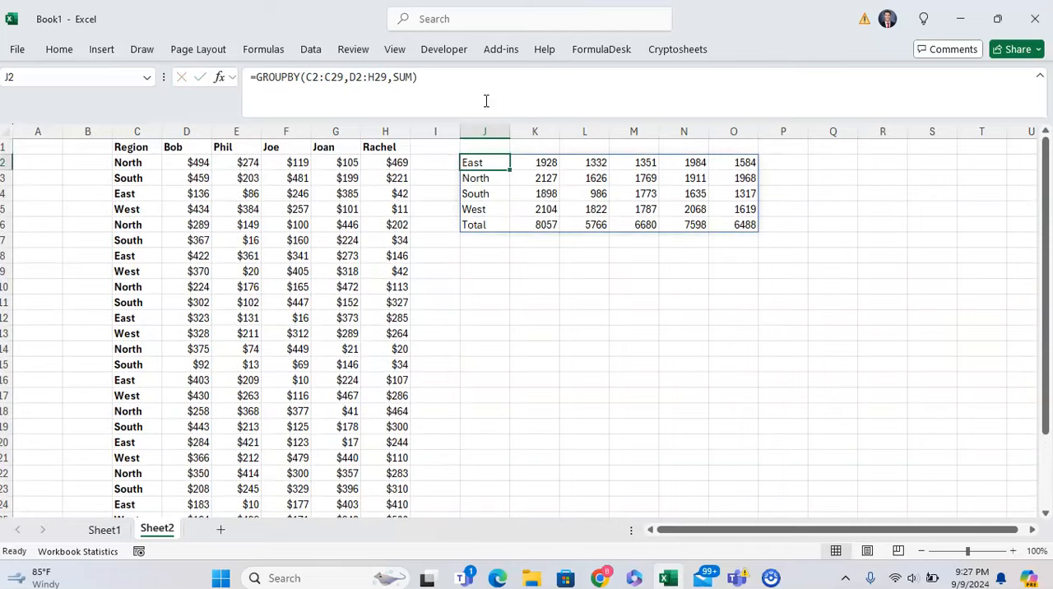
Step: Examine the region labels of the grouped result and compare its top row with the source header names in D1:H1
key("Up")
key("Down")
key("ctrl+shift+Down")
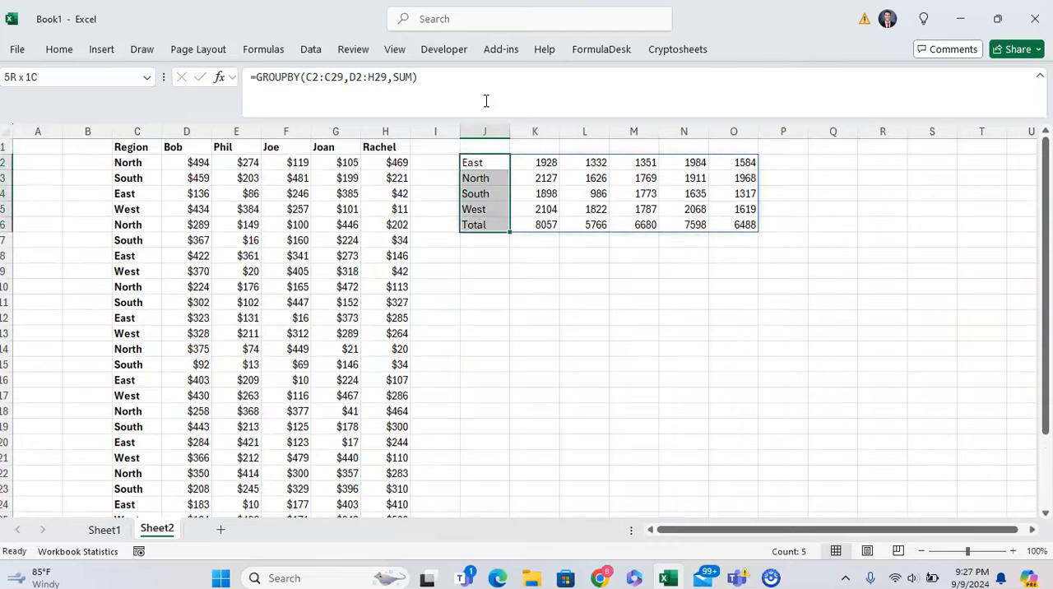
key("Up")
key("Left")
key("Left")
key("Left")
key("Left")
key("Left")
key("Left")
key("ctrl+shift+Right")
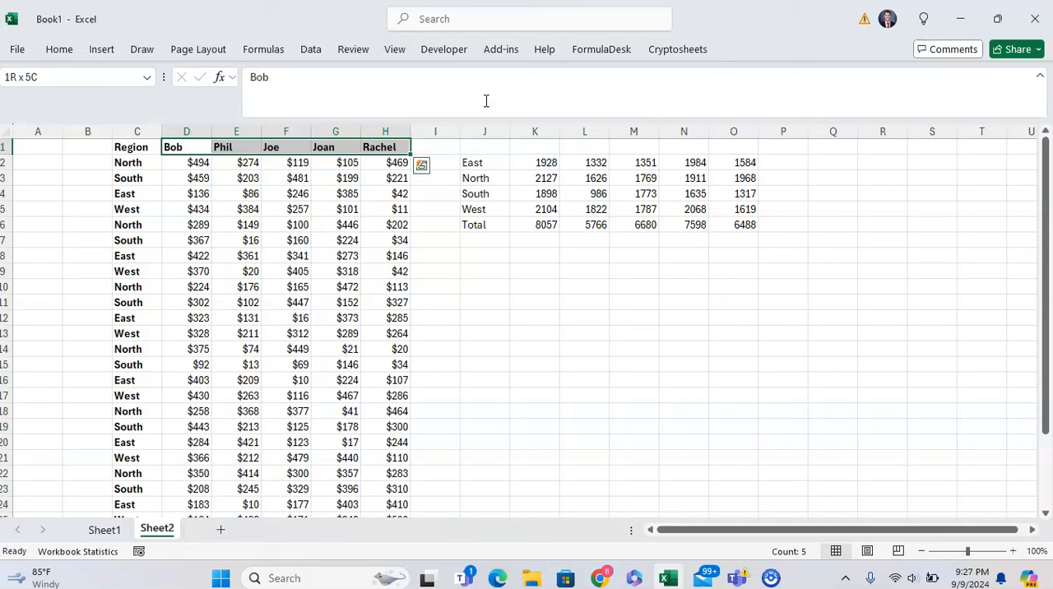
key("Down")
key("Right")
key("Right")
key("Right")
key("Right")
key("Right")
key("Right")
key("Up")
key("Left")
key("Left")
key("Left")
key("Left")
key("Left")
key("Left")
key("Left")
key("Right")
key("Right")
key("Right")
key("Right")
key("Right")
key("Down")
key("Right")
key("Right")
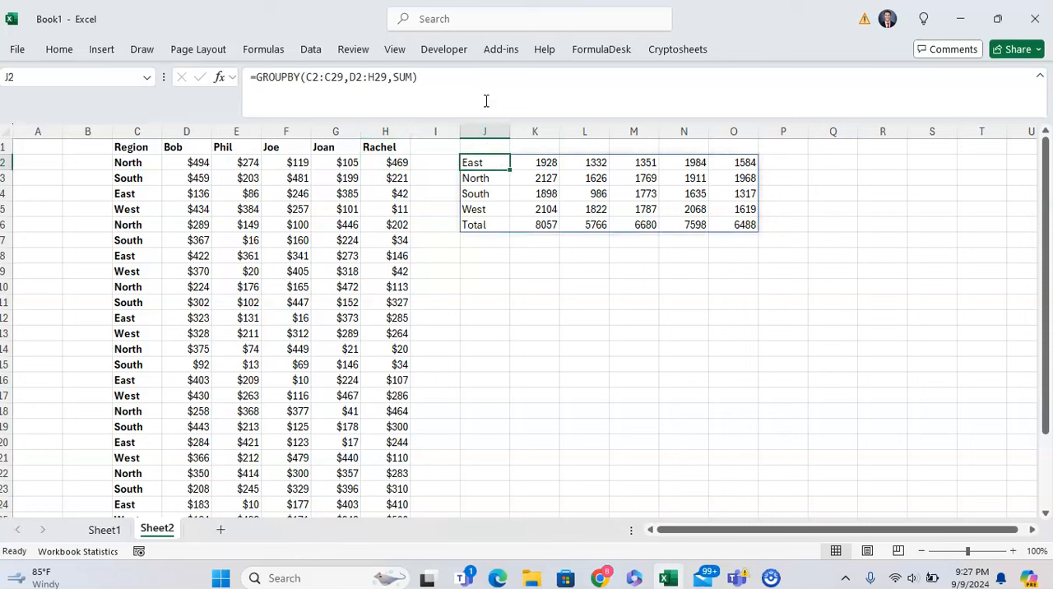
Step: Edit the GROUPBY formula in J2 so its row fields range includes the header, C1:C29
key("F2")
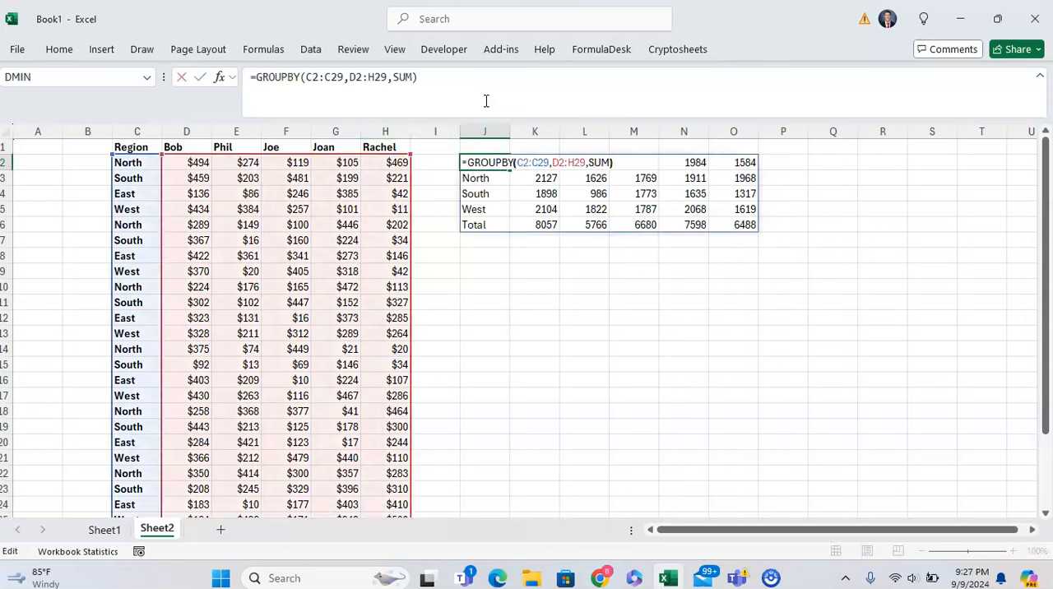
key("Left")
key("Left")
key("Left")
key("Left")
key("Left")
key("Left")
key("Left")
key("Left")
key("Left")
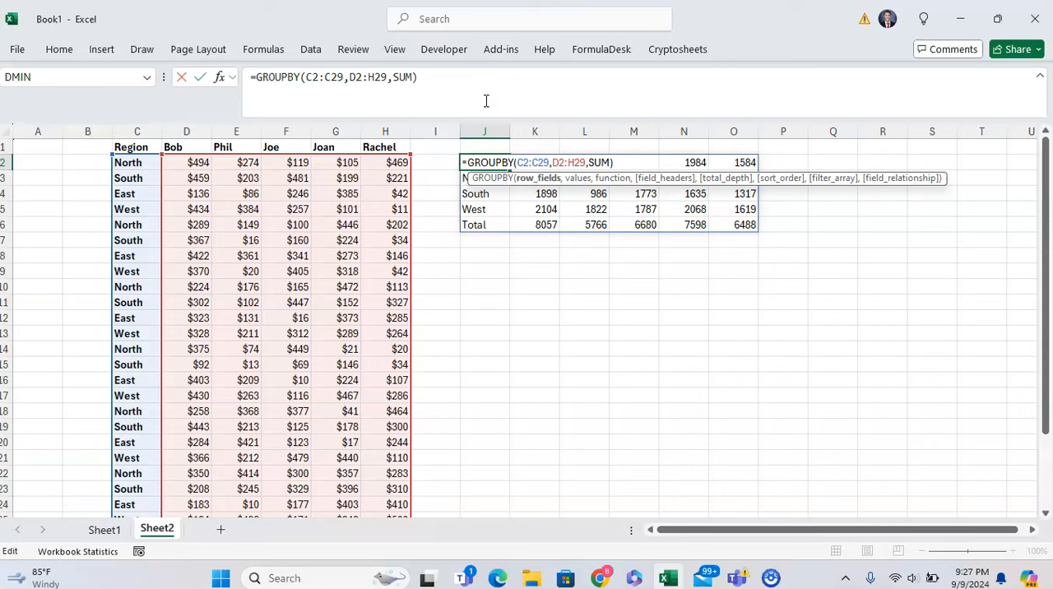
key("BackSpace")
type("1")
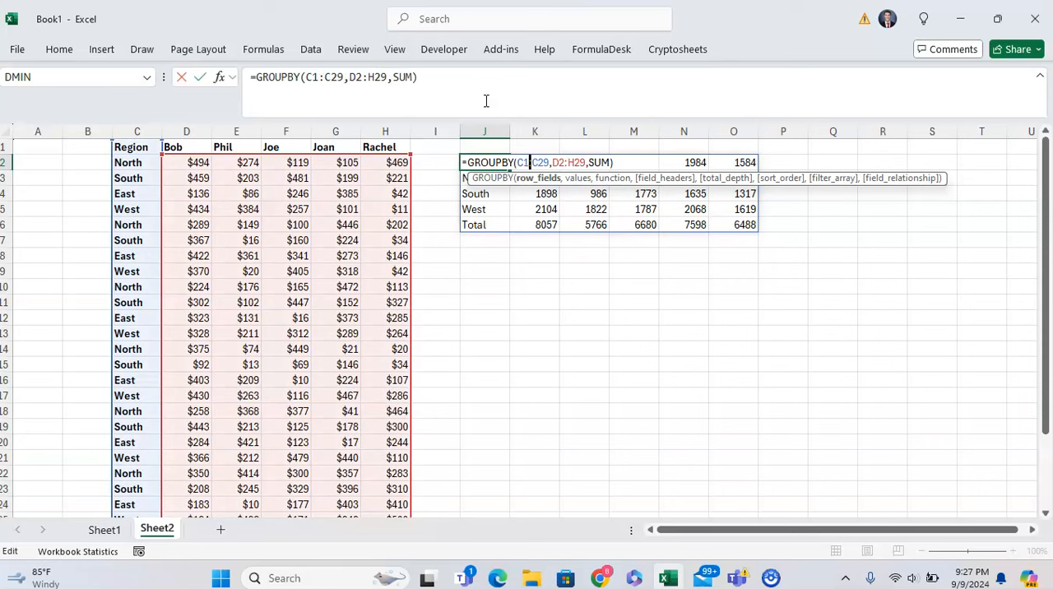
Step: Extend the formula's values range to include the header row, D1:H29
key("Right")
key("Right")
key("Right")
key("Right")
key("Right")
key("Right")
key("Right")
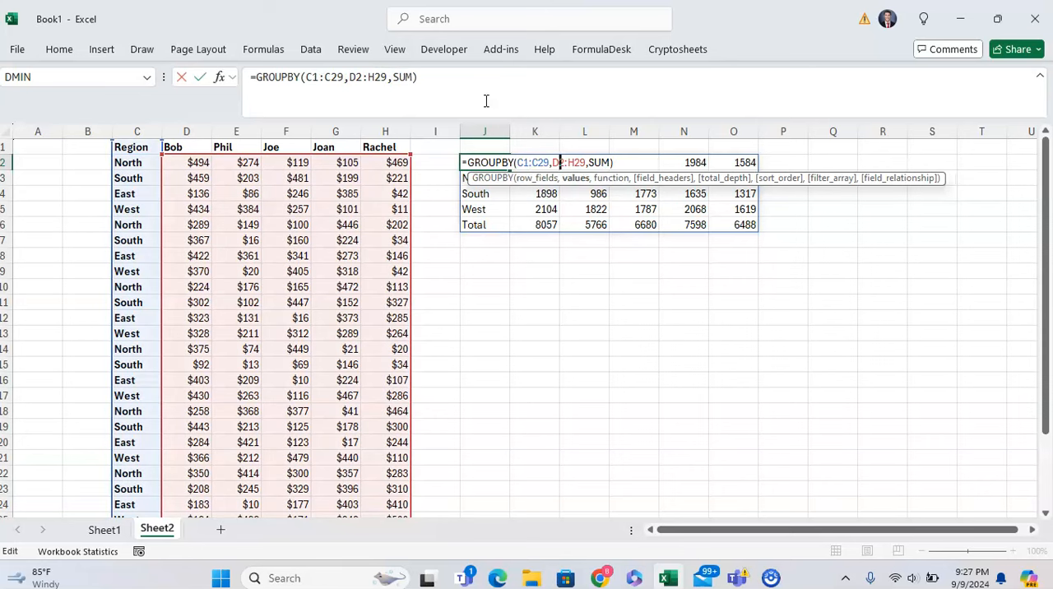
key("BackSpace")
type("1")
key("Right")
key("Right")
key("Right")
key("Right")
key("Right")
key("Right")
key("Right")
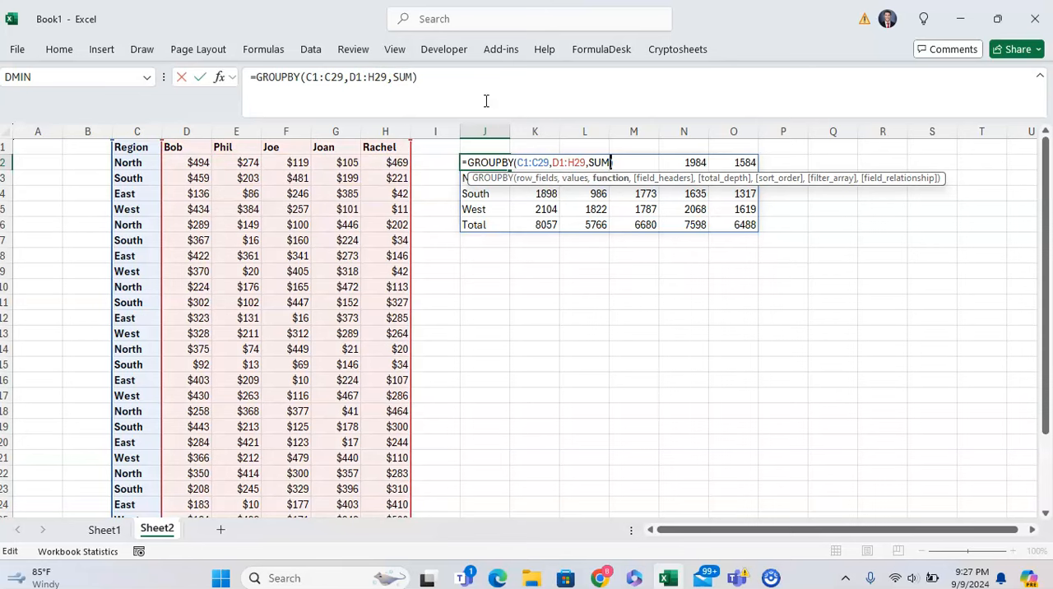
Step: Add the field headers argument 3 (Yes and show) and enter the formula =GROUPBY(C1:C29,D1:H29,SUM,3) in J2
type(",")
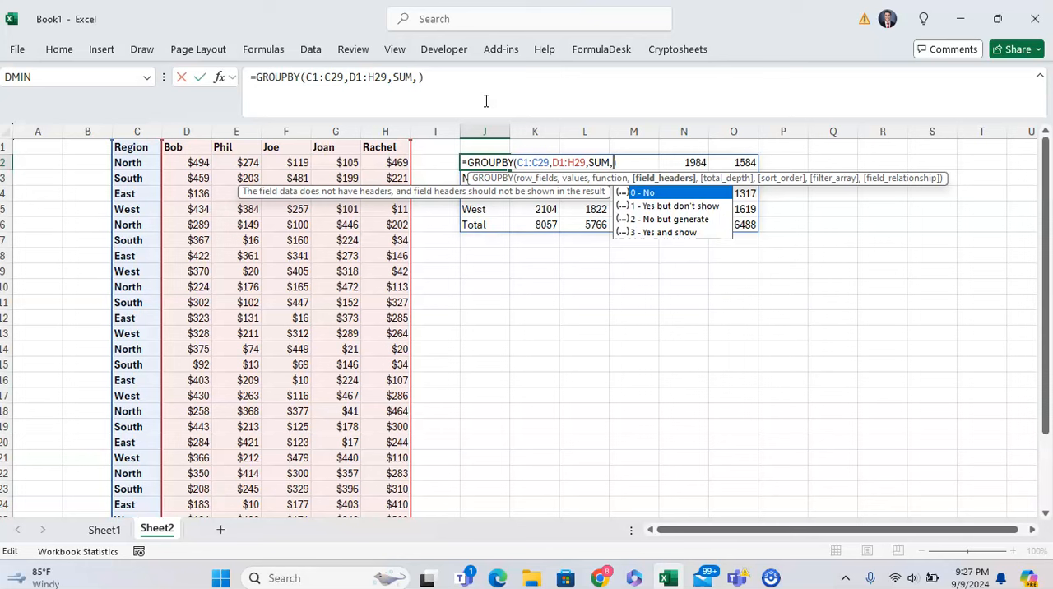
key("Right")
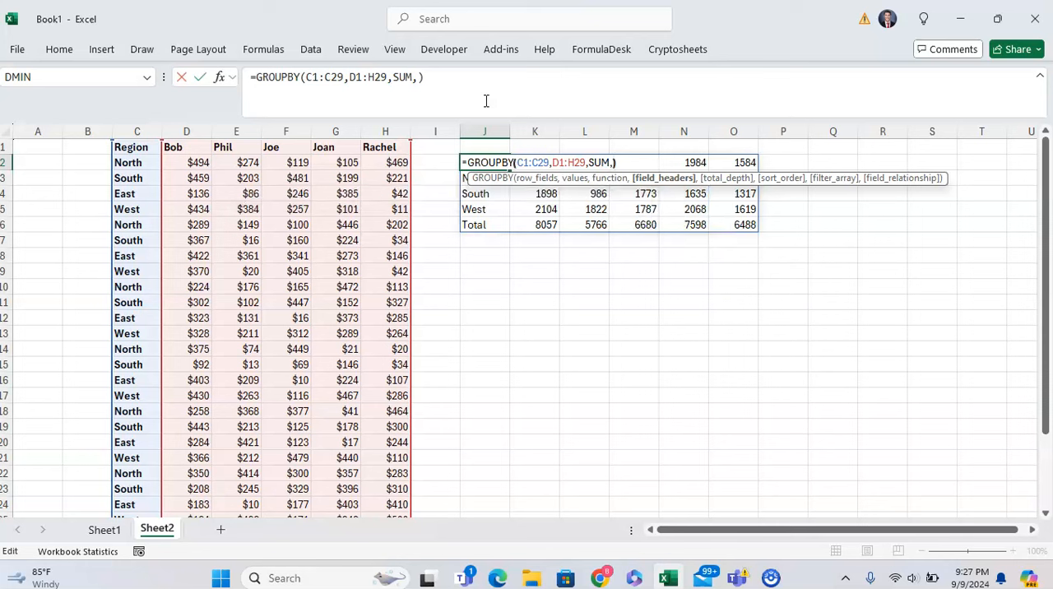
key("Left")
key("BackSpace")
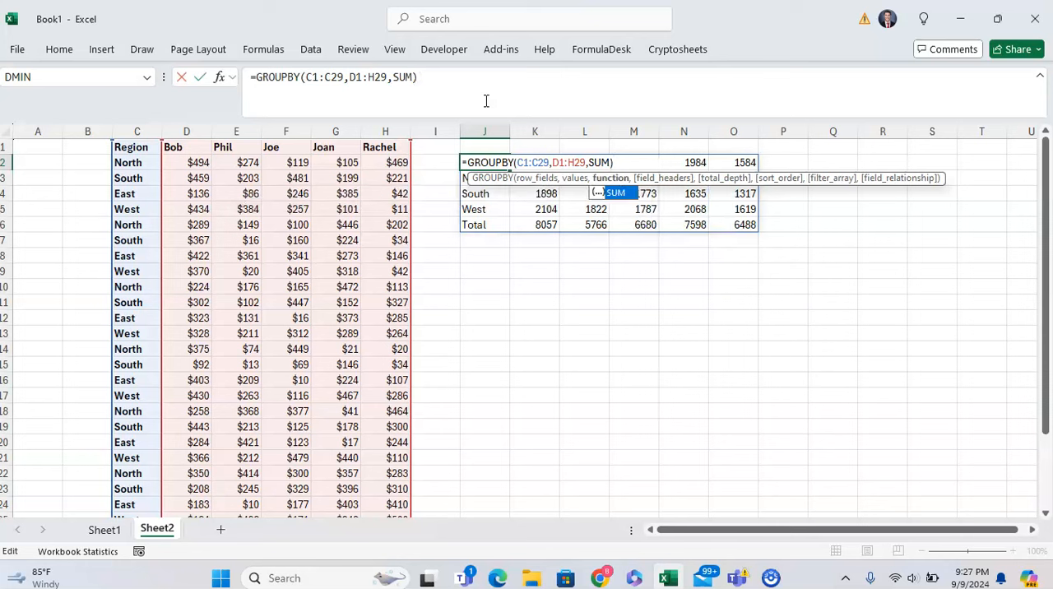
type(",")
key("Down")
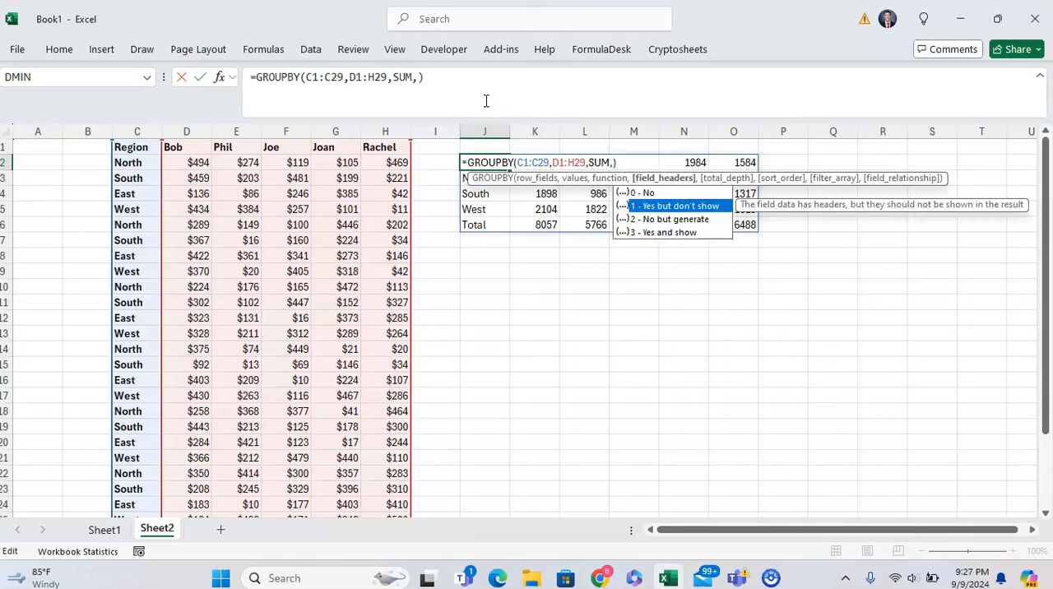
key("Down")
key("Down")
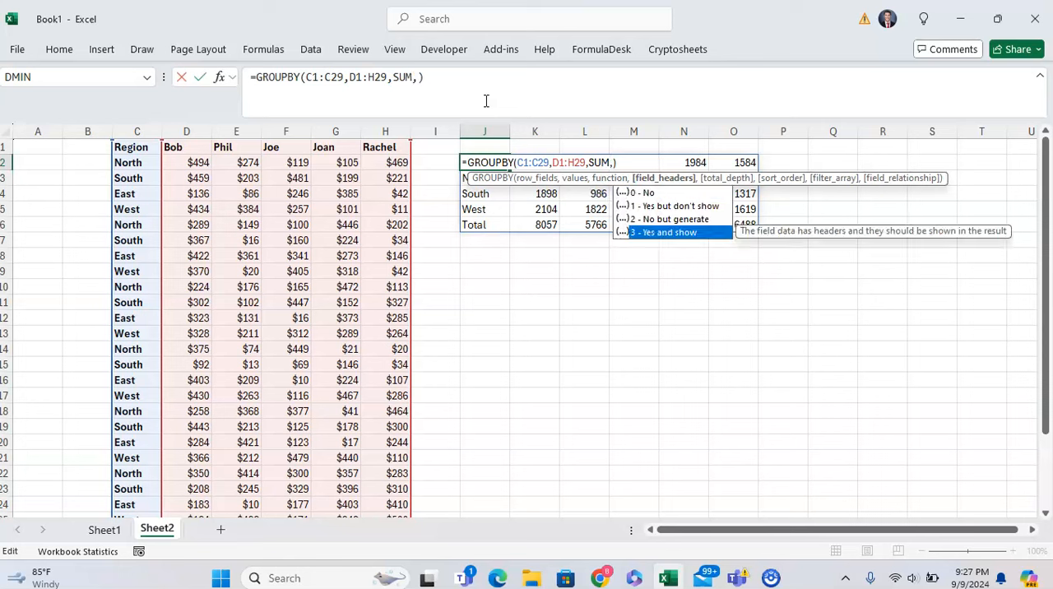
type("3")
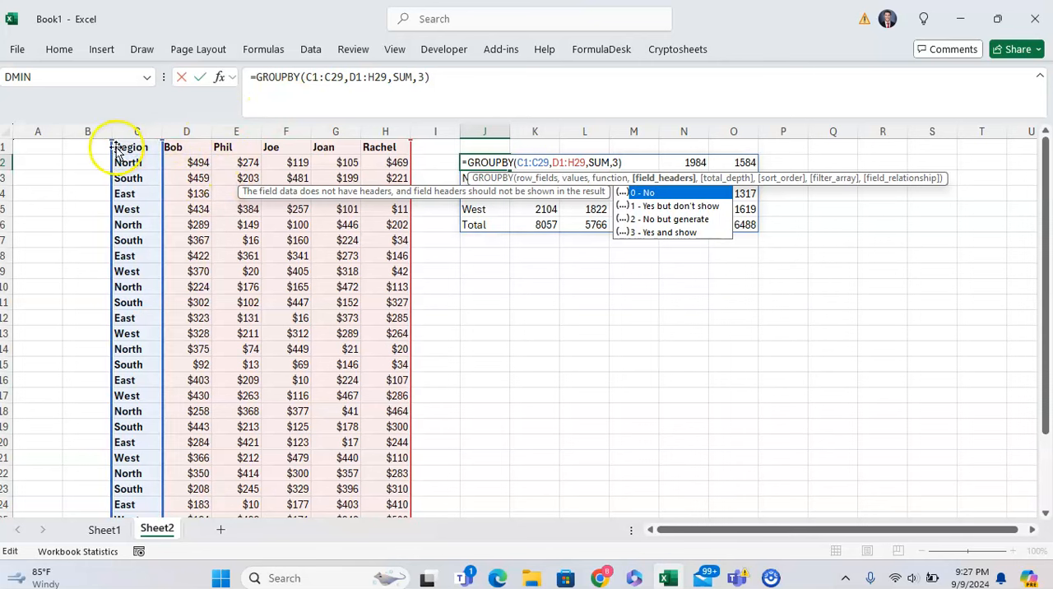
key("Return")
left_click(463, 162)
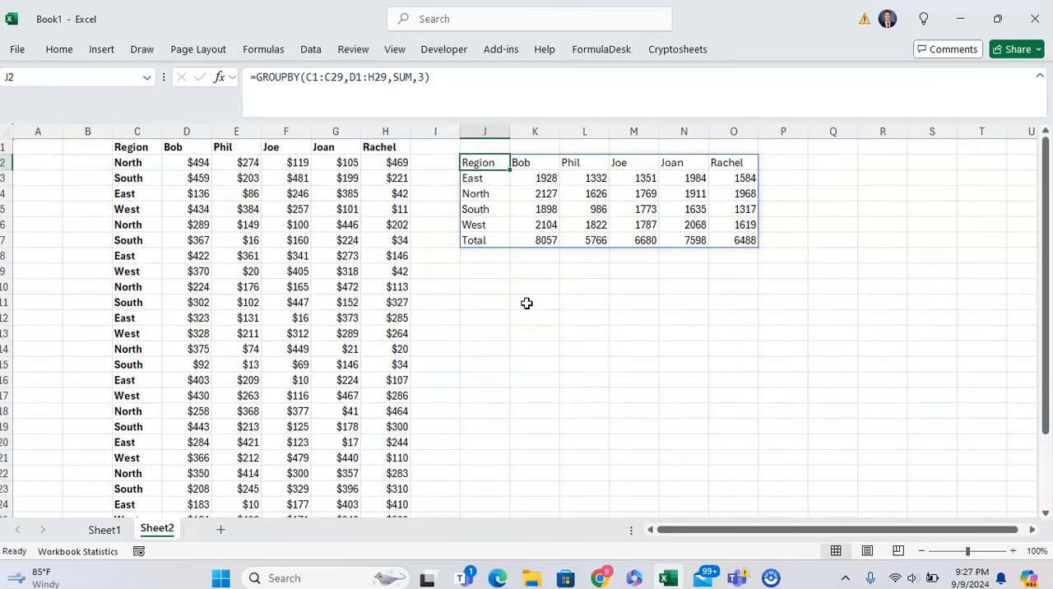
Step: Examine the header row of the grouped result in J2:O2 and the regional sums beneath it
key("Right")
key("Right")
key("Right")
key("Right")
key("Right")
key("Left")
key("Left")
key("Left")
key("Left")
key("Left")
key("Right")
key("Right")
key("Left")
key("Left")
key("Right")
key("Right")
key("Right")
key("Right")
key("Right")
key("Left")
key("Left")
key("Left")
key("Left")
key("Left")
key("Down")
key("Down")
key("Down")
key("Down")
key("Down")
key("Right")
key("shift+Right")
key("shift+Right")
key("shift+Right")
key("shift+Right")
key("Left")
key("Up")
key("Up")
key("Right")
key("Up")
key("Up")
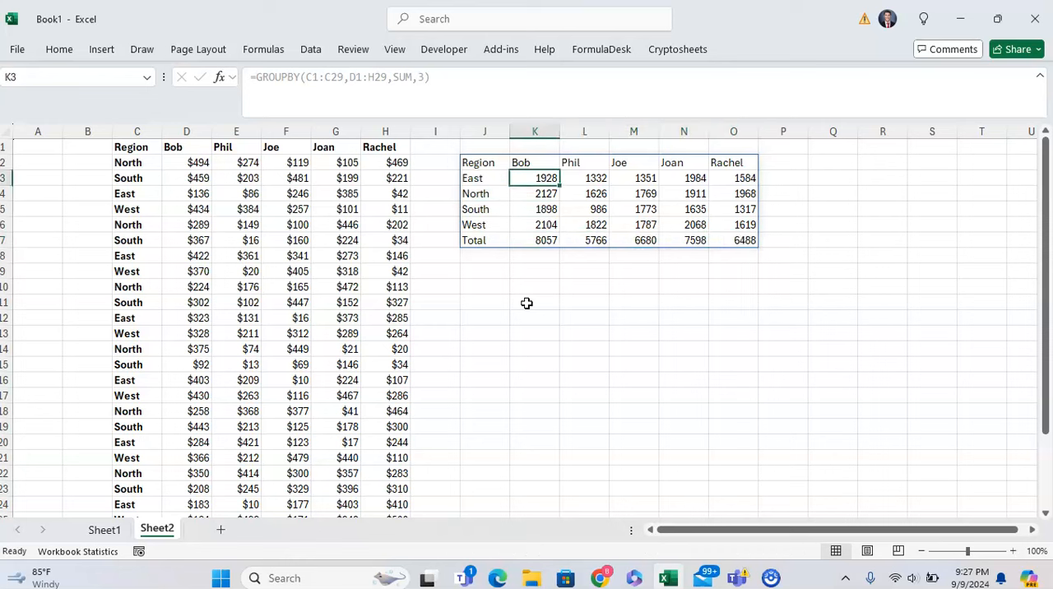
key("Left")
key("Up")
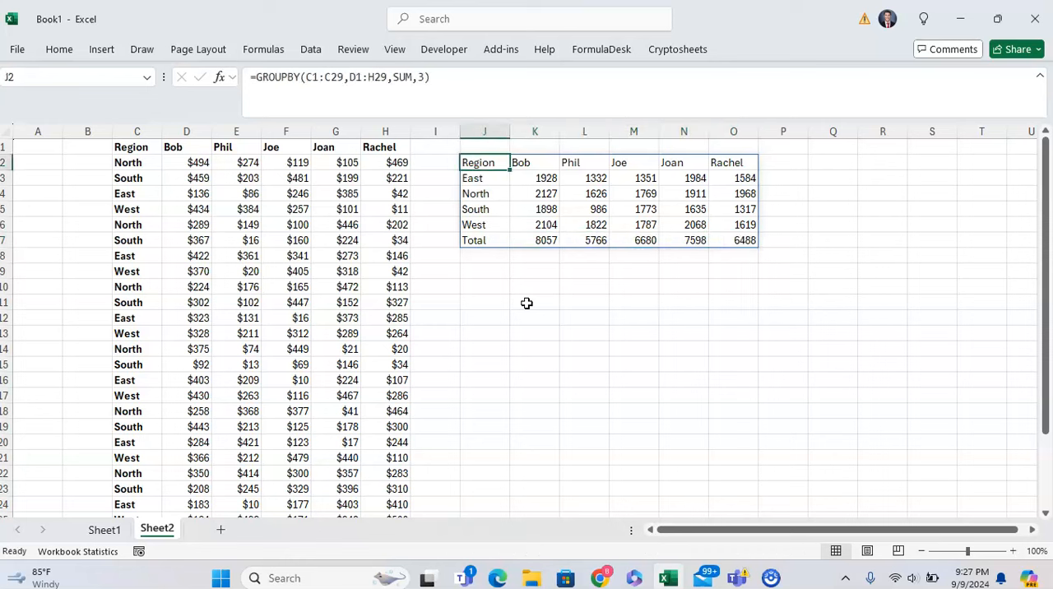
Step: Set the field headers argument of the GROUPBY formula in J2 to 0 (No)
key("F2")
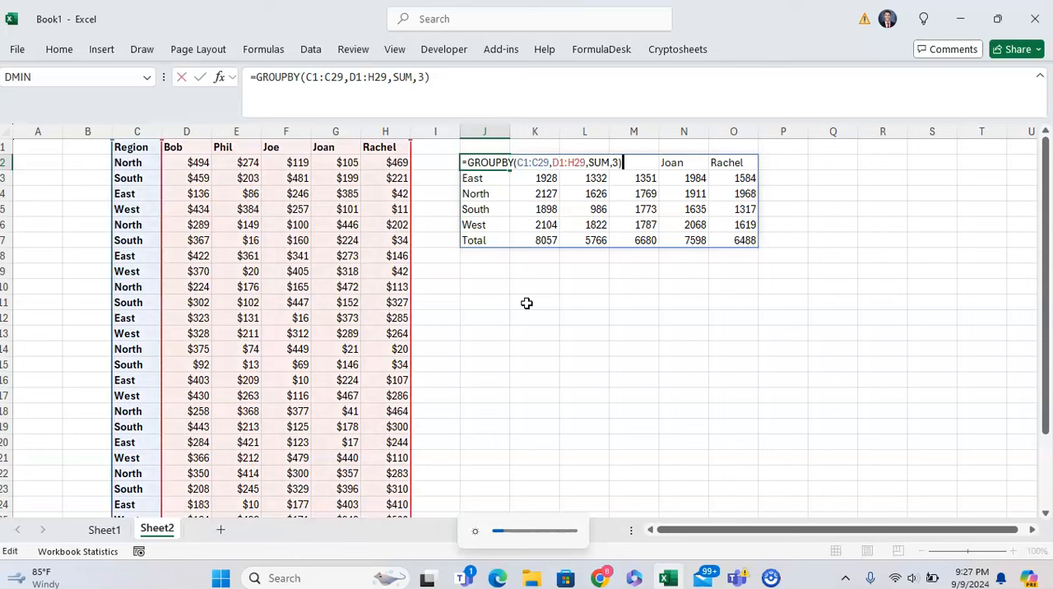
key("Escape")
key("F2")
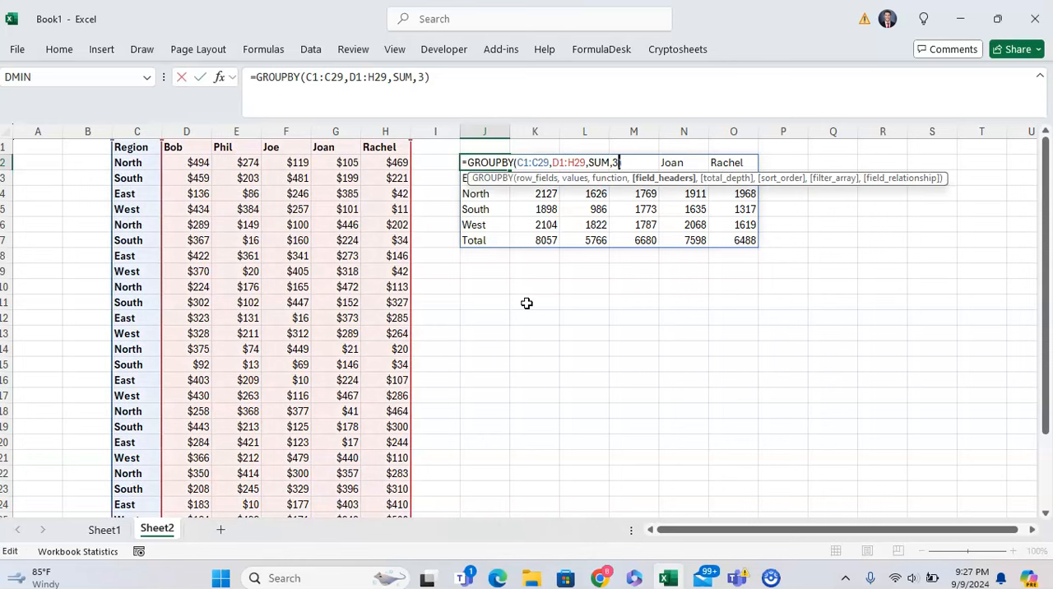
type(",")
key("BackSpace")
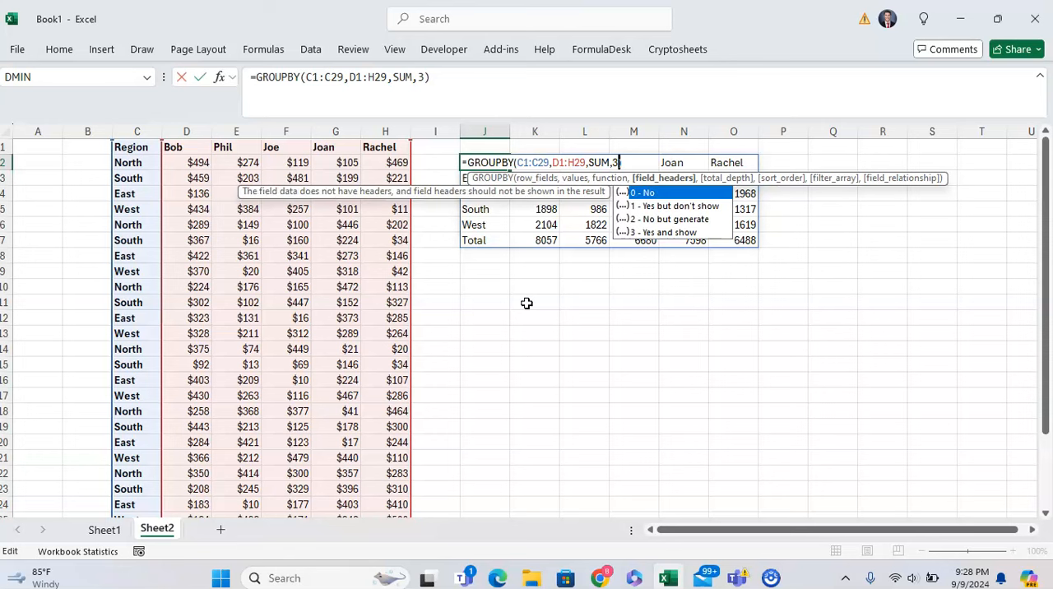
key("Down")
key("Up")
key("BackSpace")
type("0")
key("Return")
key("Up")
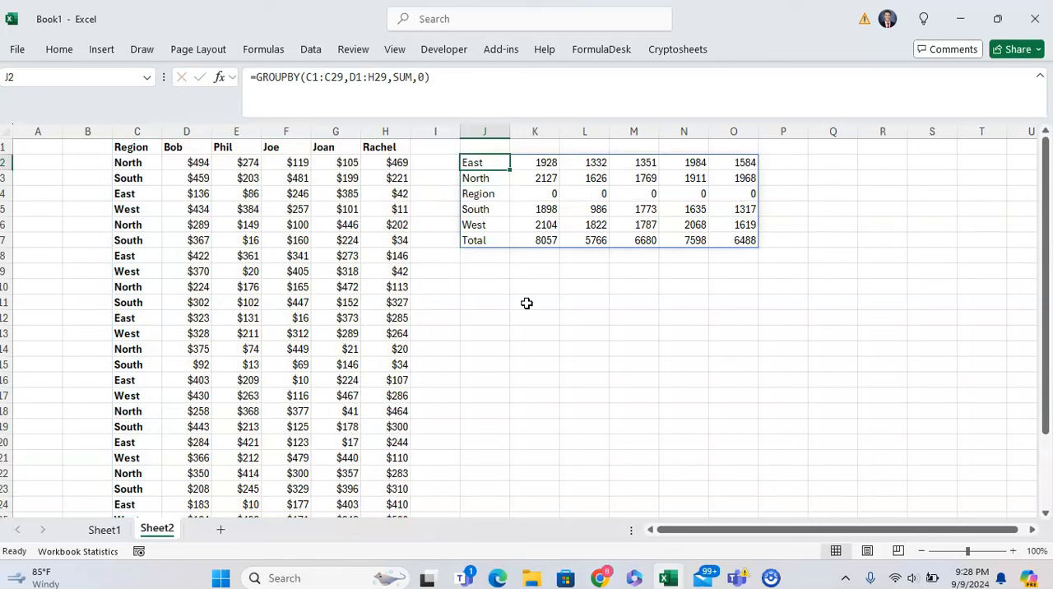
Step: Change the GROUPBY formula's field headers argument to 1 (Yes but don't show) and check around the result's top row
key("F2")
key("Left")
key("BackSpace")
type("1")
key("Return")
key("Up")
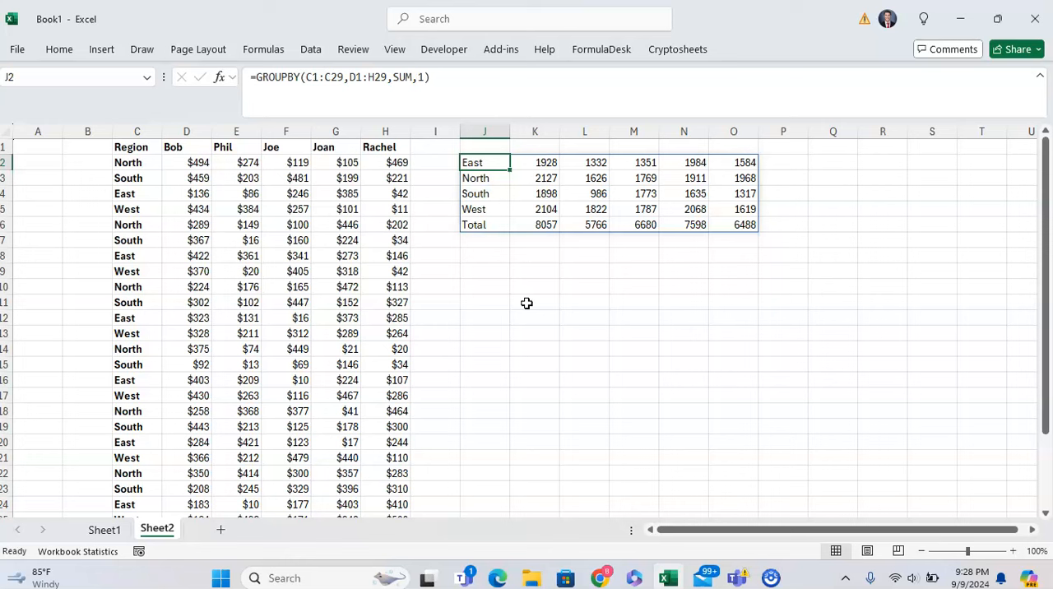
key("Up")
key("Left")
key("Left")
key("Right")
key("Right")
key("Down")
Step: Switch the field headers argument in J2 to 2 (No but generate)
key("F2")
key("Left")
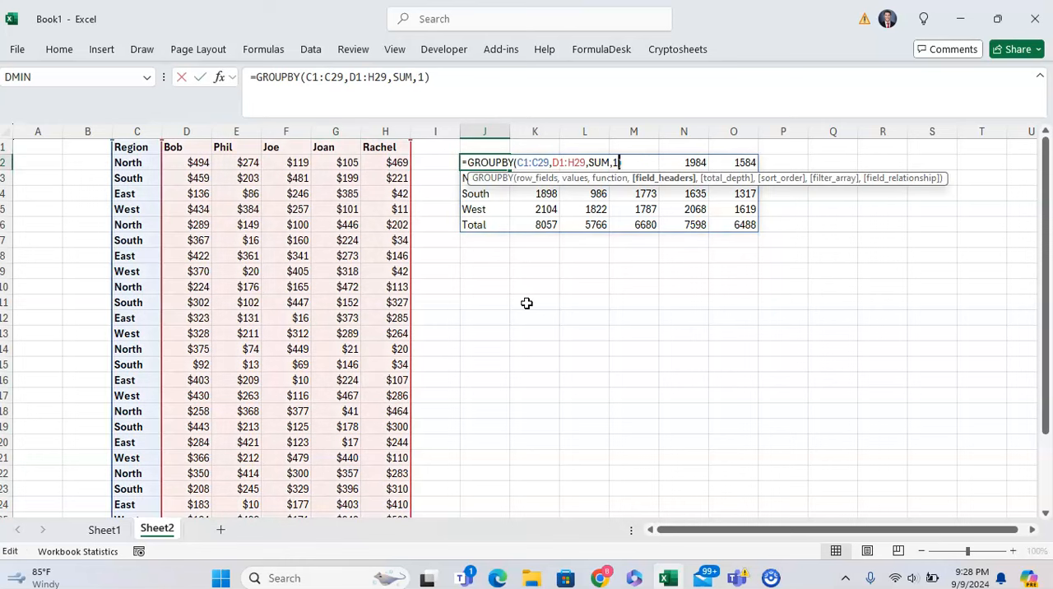
key("BackSpace")
type("2")
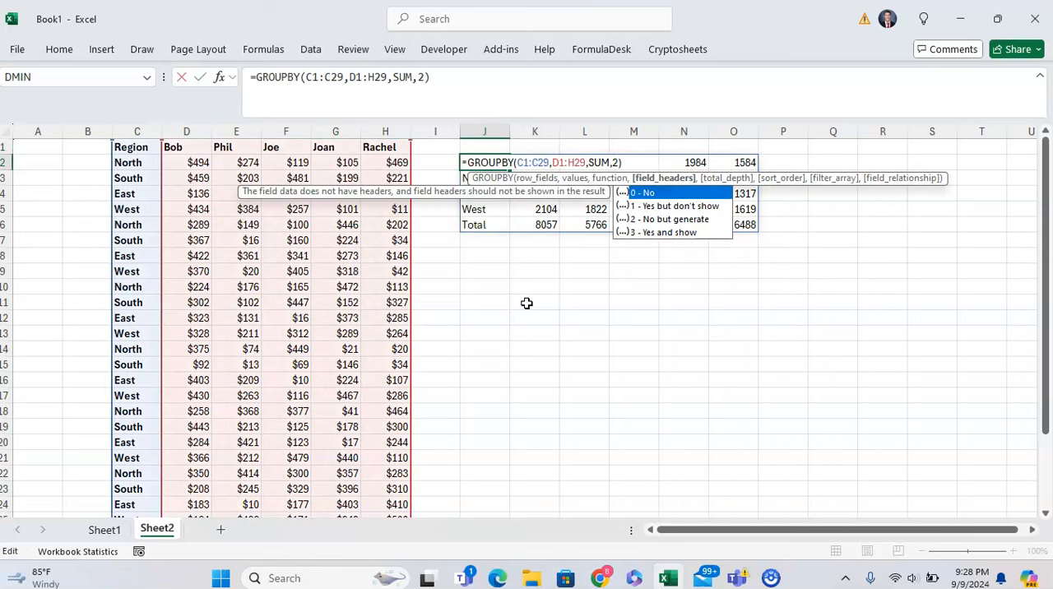
key("Return")
key("Up")
Step: Examine the generated header names in the result's first row and the Region row among the grouped regions
key("Left")
key("Right")
key("Right")
key("Right")
key("Right")
key("Right")
key("Right")
key("Down")
key("Left")
key("Left")
key("Left")
key("Down")
key("Left")
key("Left")
key("Down")
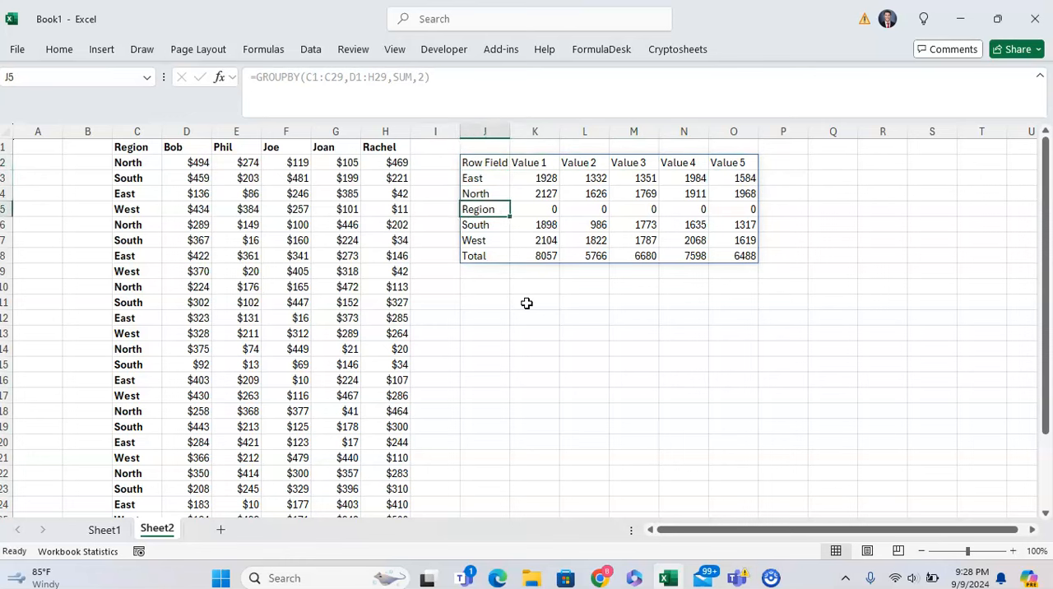
key("shift+Right")
key("shift+Right")
key("shift+Right")
key("Up")
key("Up")
key("Left")
key("Up")
Step: Set the field headers argument in J2 to 3 (Yes and show), giving =GROUPBY(C1:C29,D1:H29,SUM,3)
key("Left")
key("Up")
key("Down")
key("Right")
key("Right")
key("F2")
key("Left")
key("BackSpace")
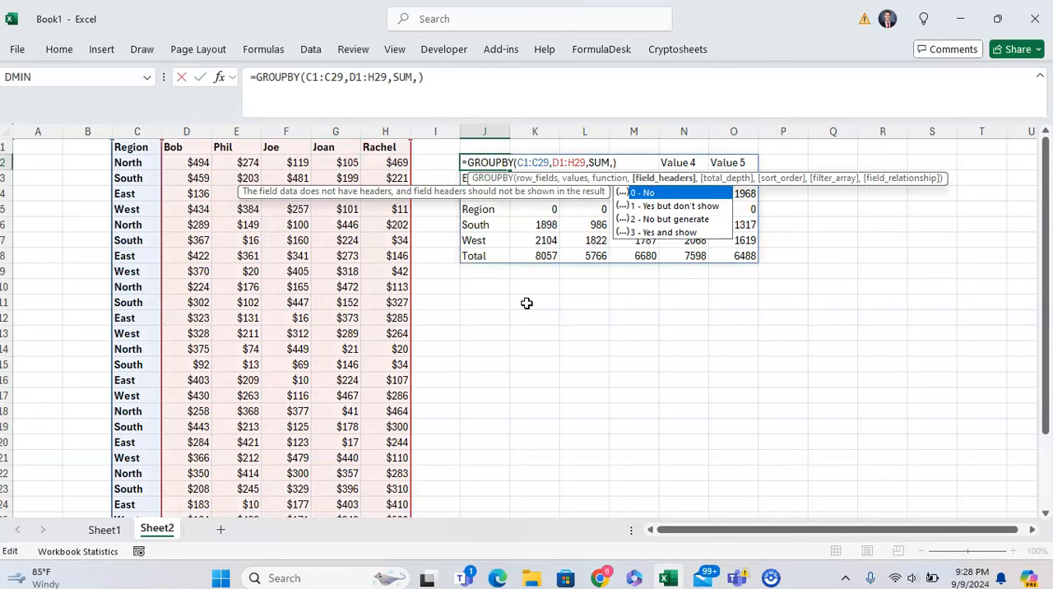
type("3")
key("Return")
key("Up")
Step: Add the total depth argument 0 (No totals) to the GROUPBY formula in J2
key("F2")
type(",")
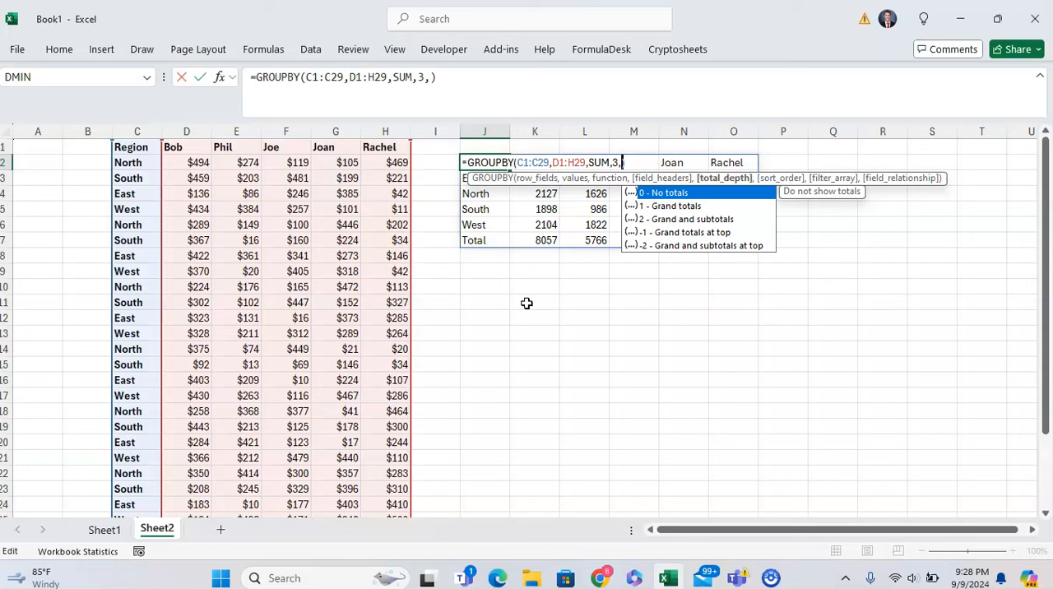
type("0")
key("Return")
key("Up")
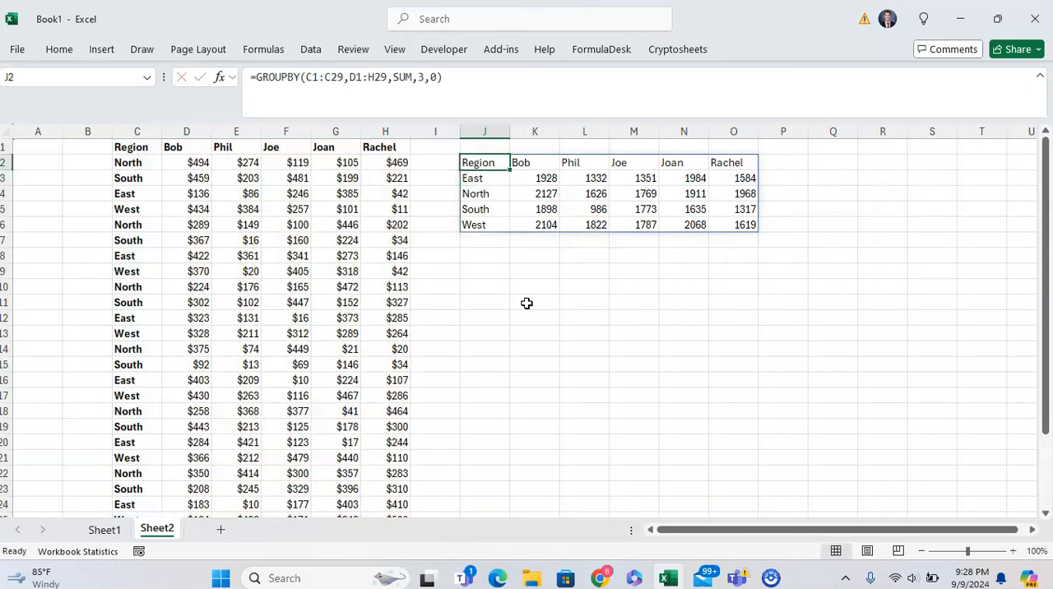
Step: Try the total depth argument 2 (Grand and subtotals) in the GROUPBY formula in J2
key("F2")
key("Left")
key("BackSpace")
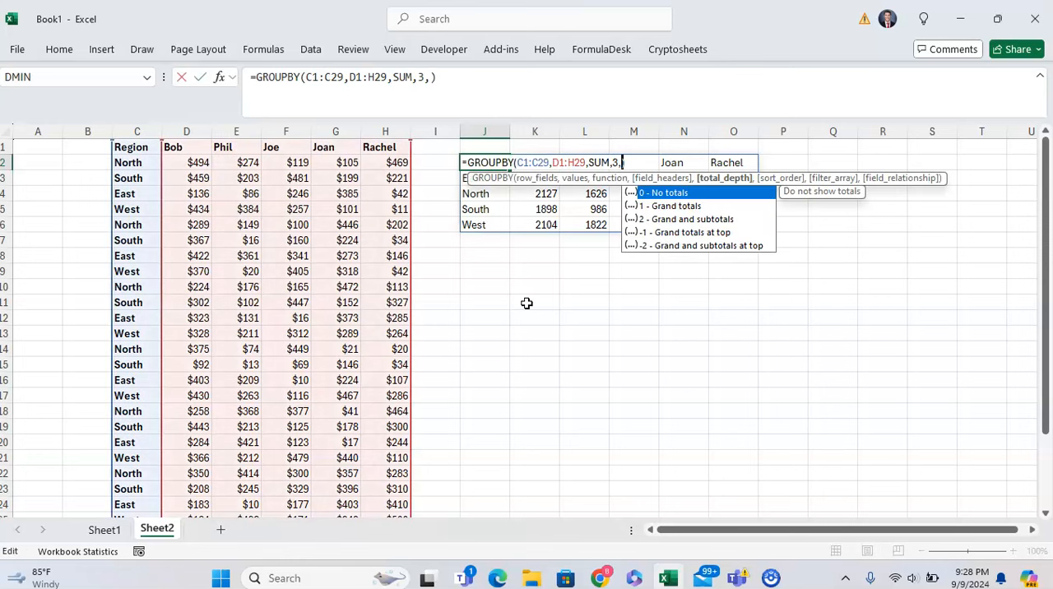
key("Down")
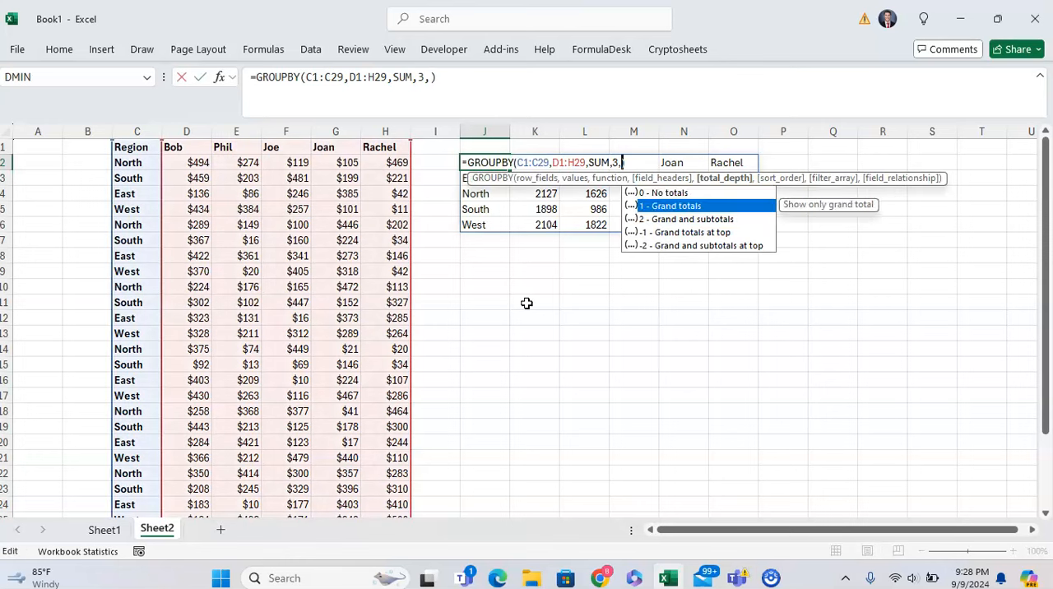
key("Down")
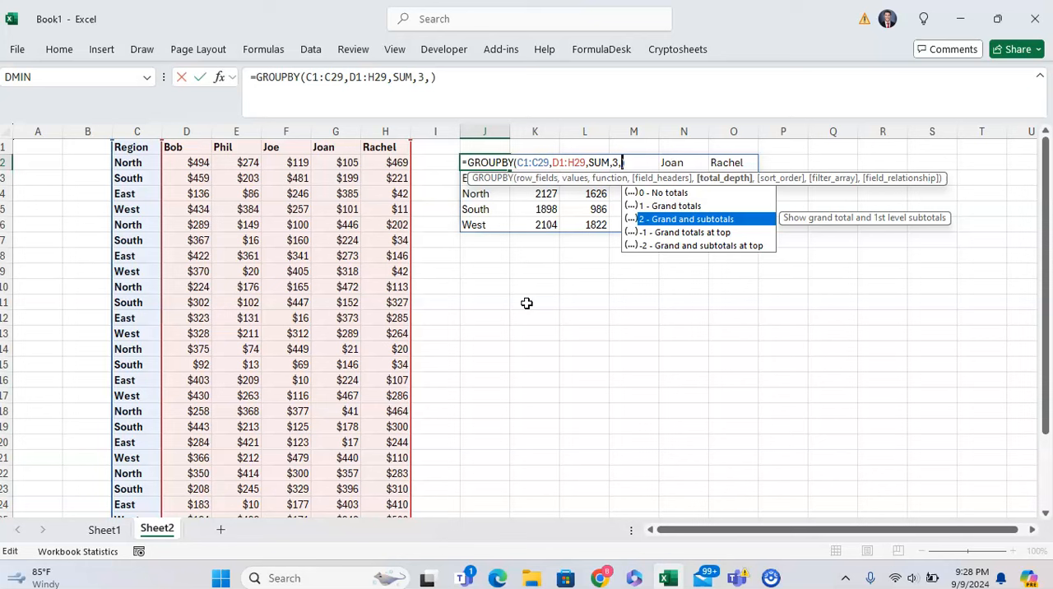
key("Tab")
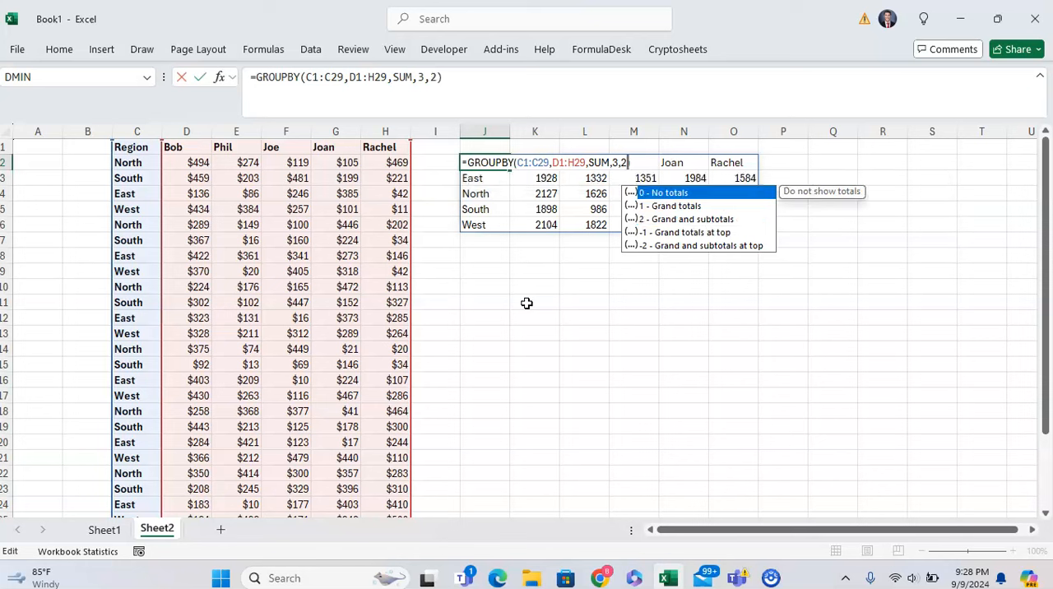
key("Return")
key("Up")
key("F2")
key("Escape")
key("Down")
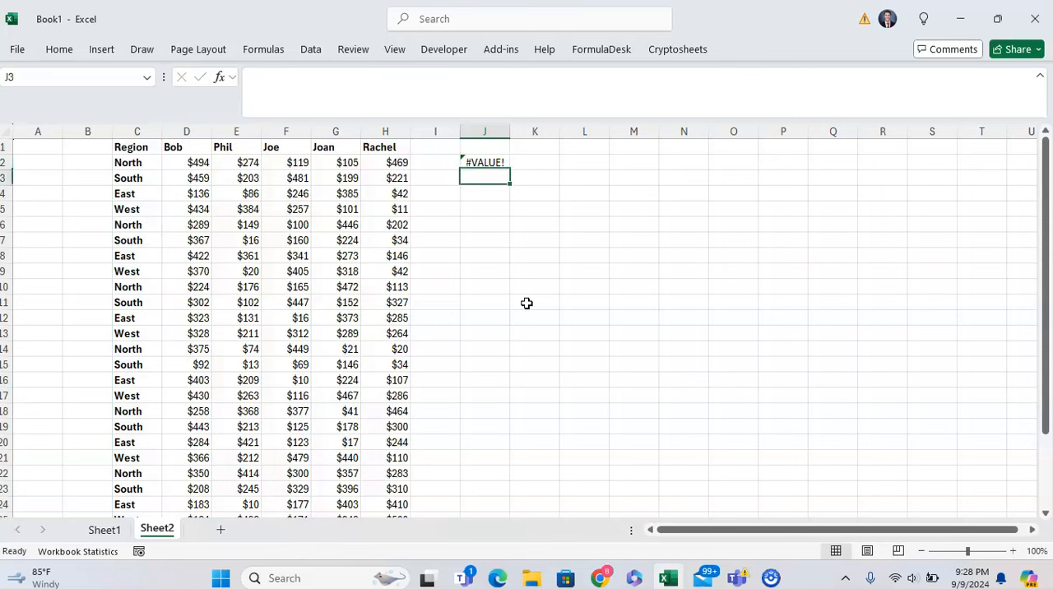
Step: Check the cells around the J2 result and the source data's columns for the row fields available for subtotals
key("Right")
key("Down")
key("Up")
key("Left")
key("Left")
key("Left")
key("Left")
key("Left")
key("Up")
key("Left")
key("Left")
key("Left")
key("Left")
key("Right")
key("Up")
key("Right")
key("Right")
key("Right")
key("Right")
key("Right")
key("Right")
key("Right")
key("Down")
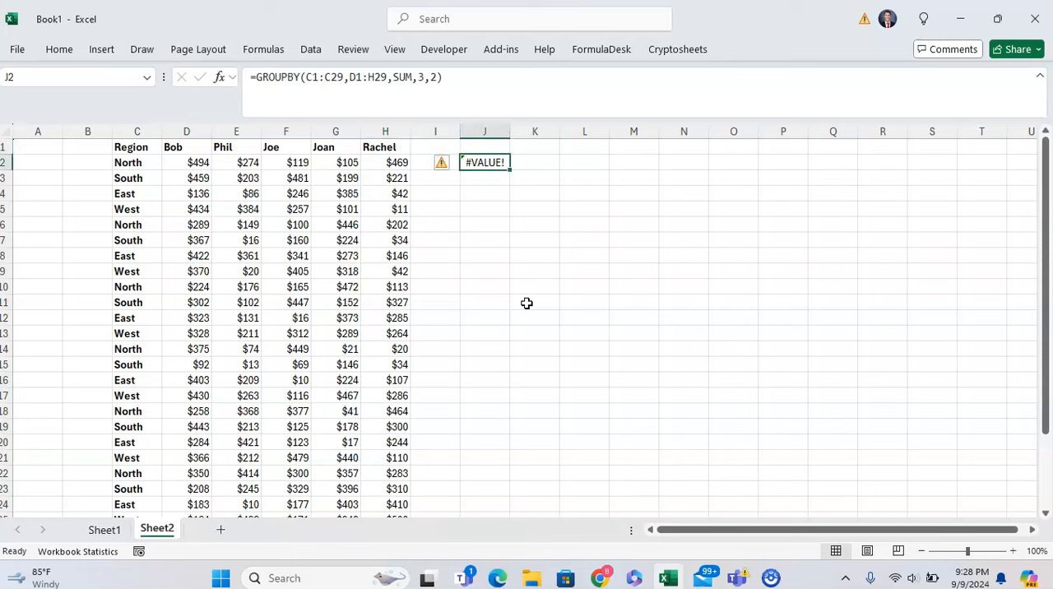
Step: Set the total depth argument in J2 to -1 (Grand totals at top) and inspect the result's Total row
key("F2")
key("BackSpace")
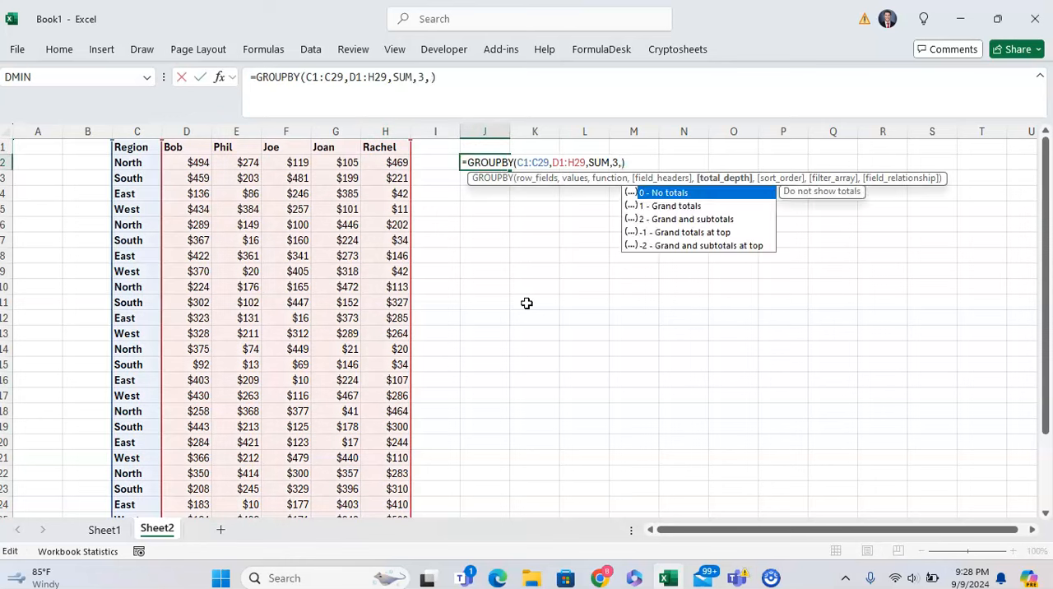
key("Down")
key("Down")
key("Down")
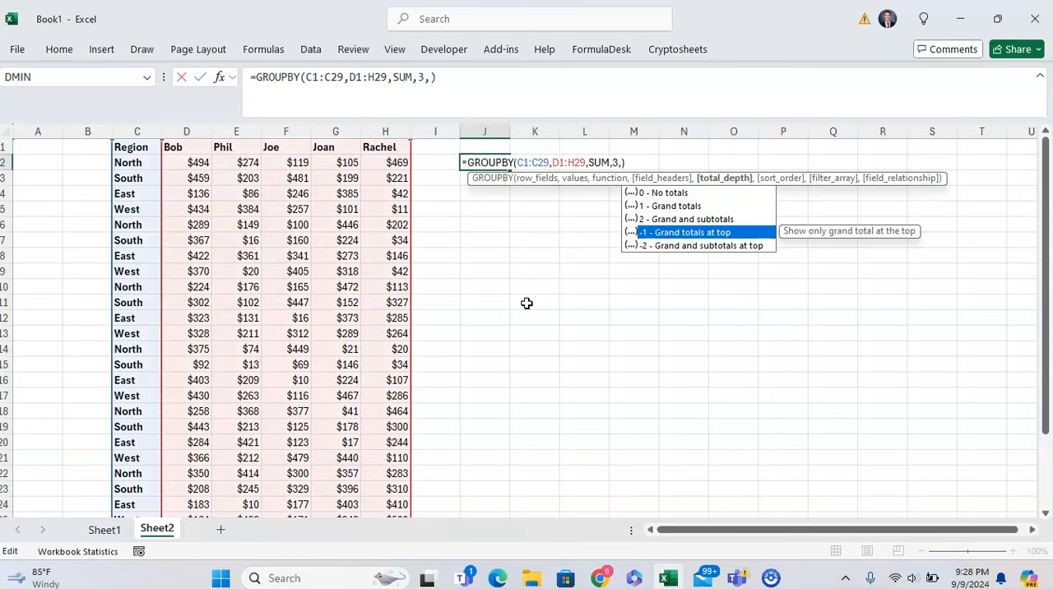
type("-1")
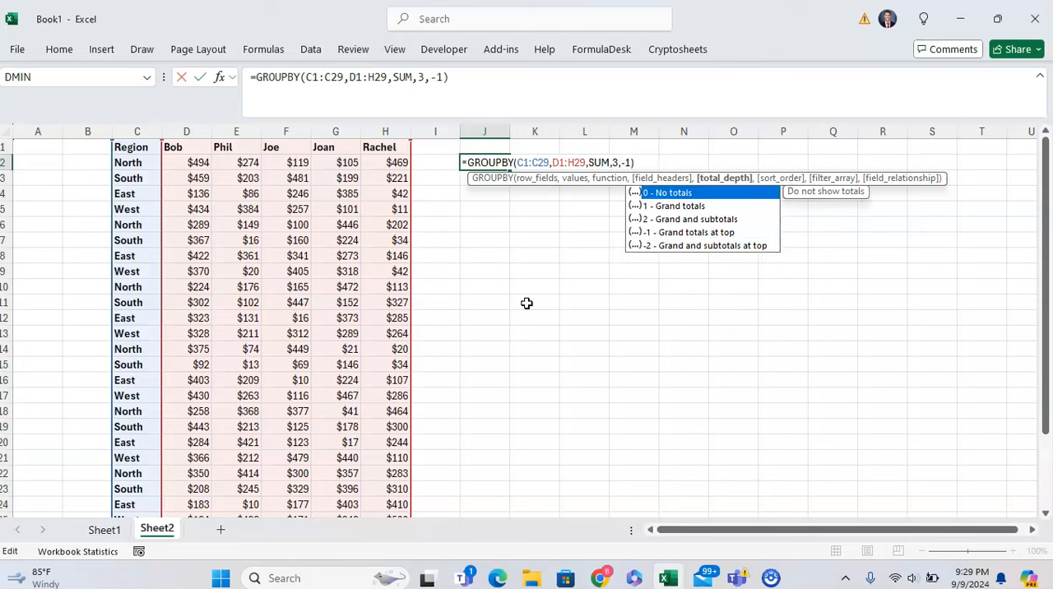
key("Return")
key("Up")
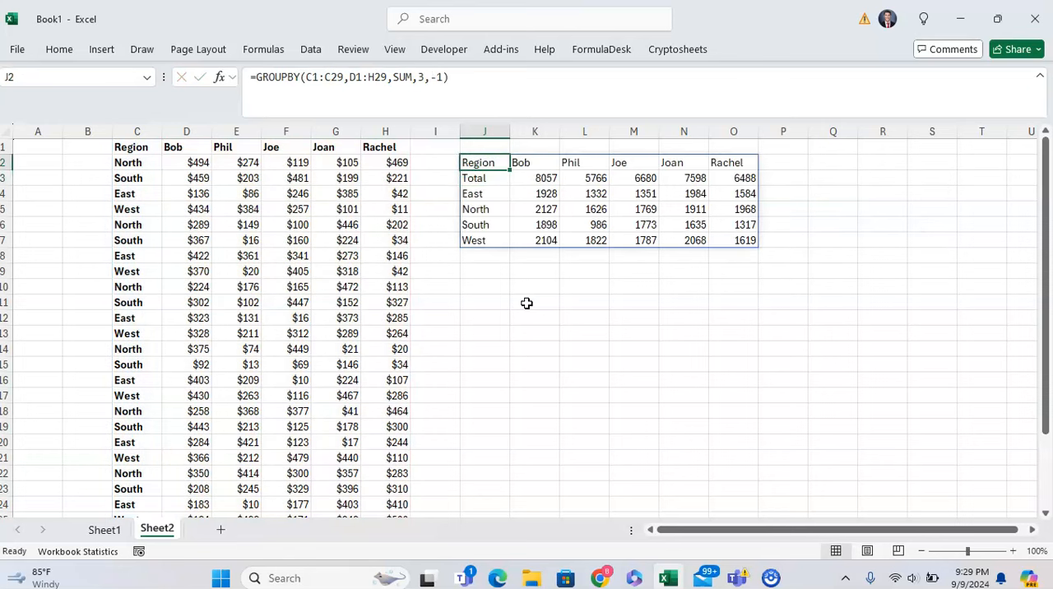
key("Down")
key("shift+Right")
key("shift+Right")
key("shift+Right")
key("shift+Right")
key("shift+Right")
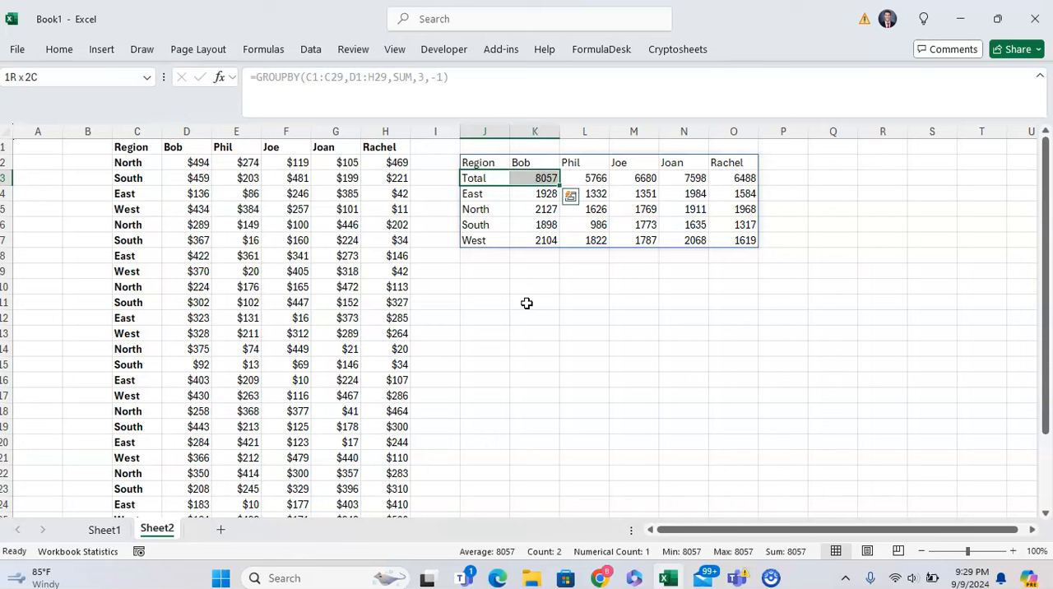
key("Up")
key("Down")
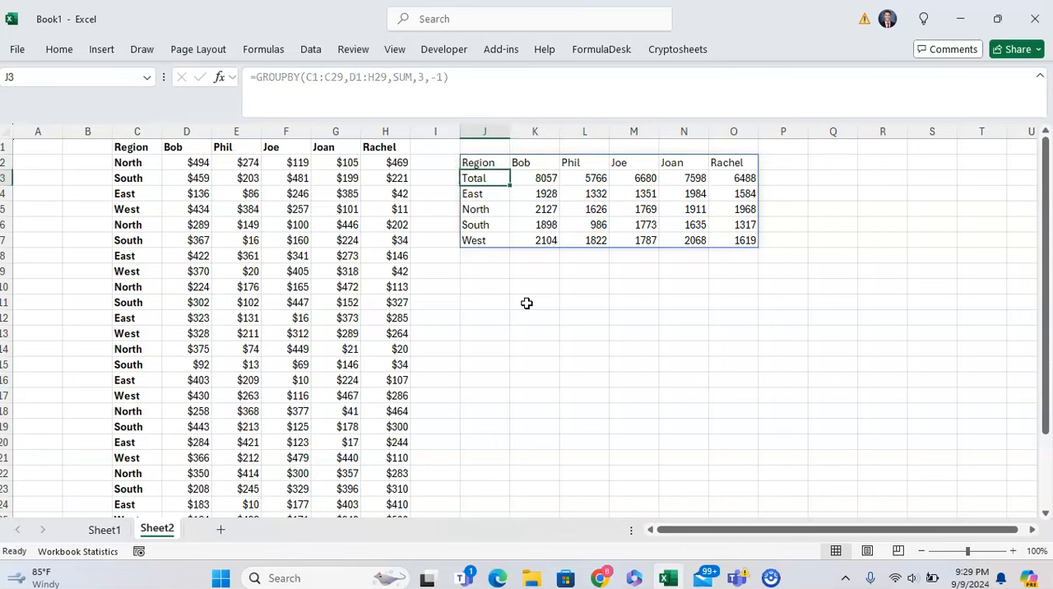
Step: Set the total depth argument in J2 to 1 (Grand totals), giving =GROUPBY(C1:C29,D1:H29,SUM,3,1)
key("Up")
key("F2")
key("Left")
key("BackSpace")
key("BackSpace")
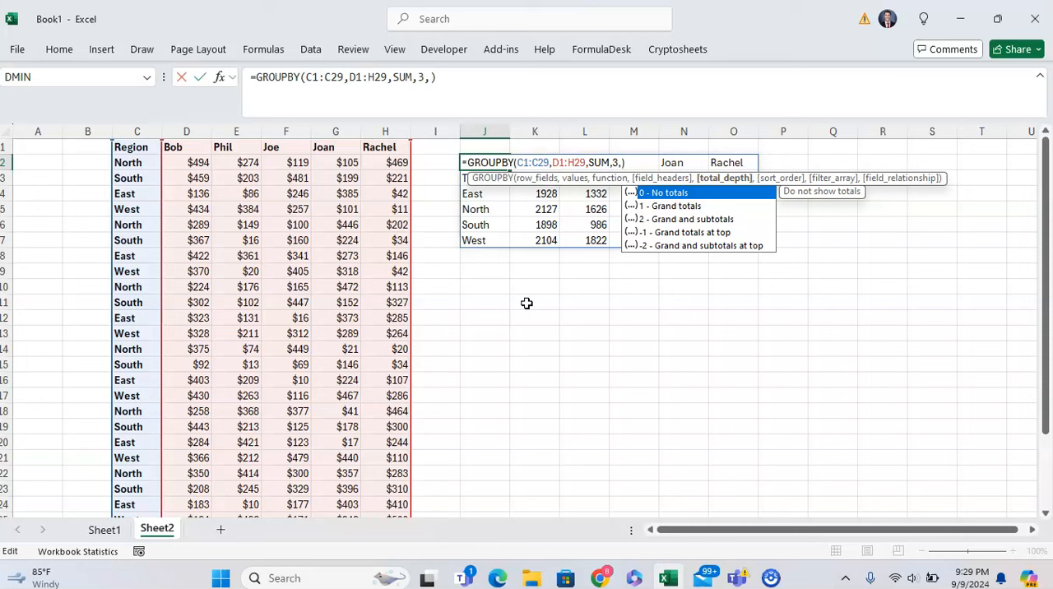
type("1")
key("Return")
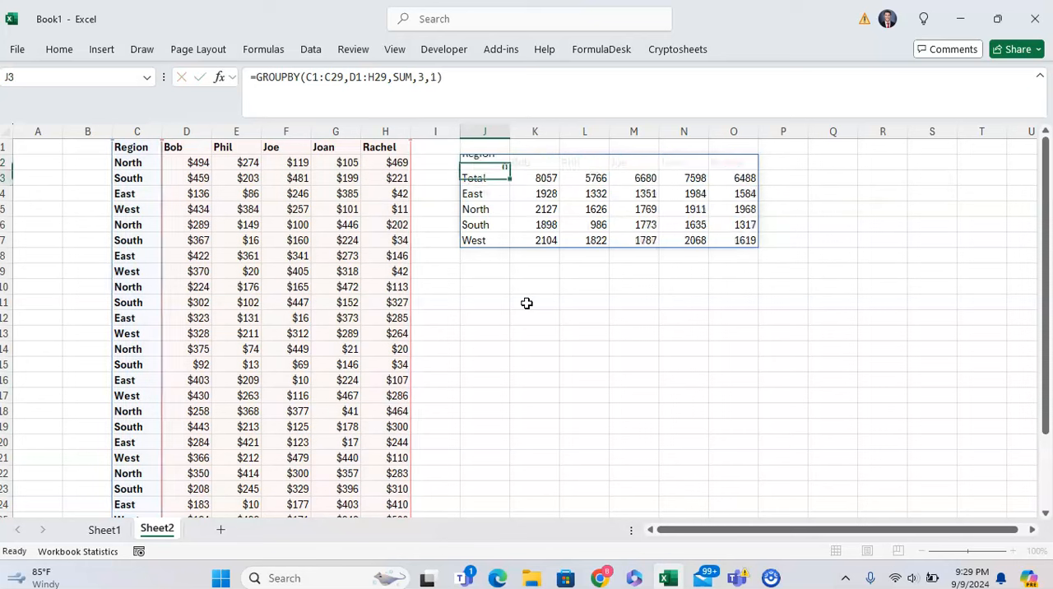
key("Down")
key("Up")
key("Up")
Step: Add the sort order argument 1 to the formula, entering =GROUPBY(C1:C29,D1:H29,SUM,3,1,1) in J2
key("F2")
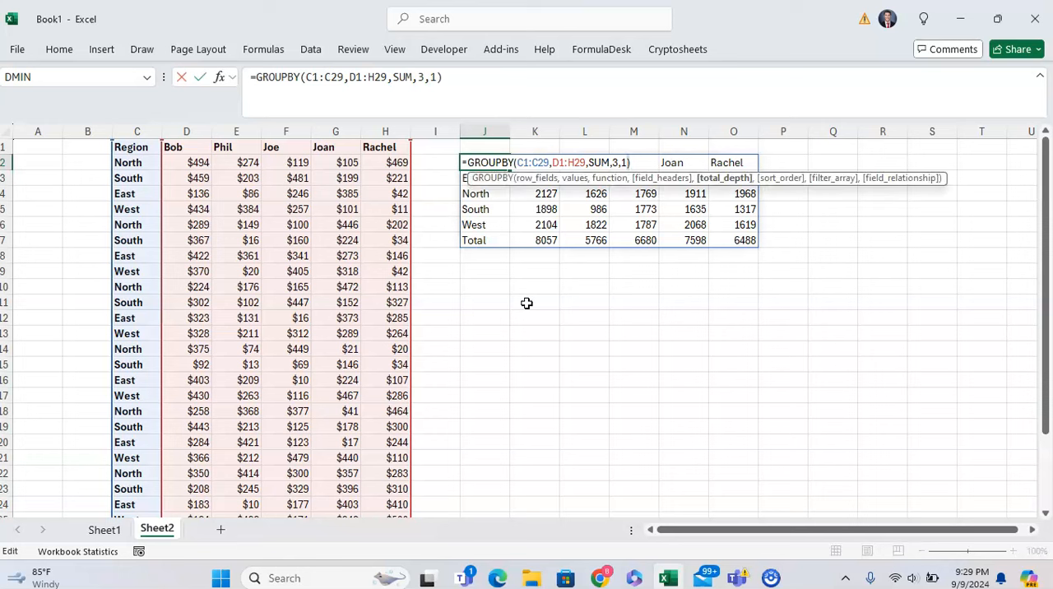
type(",")
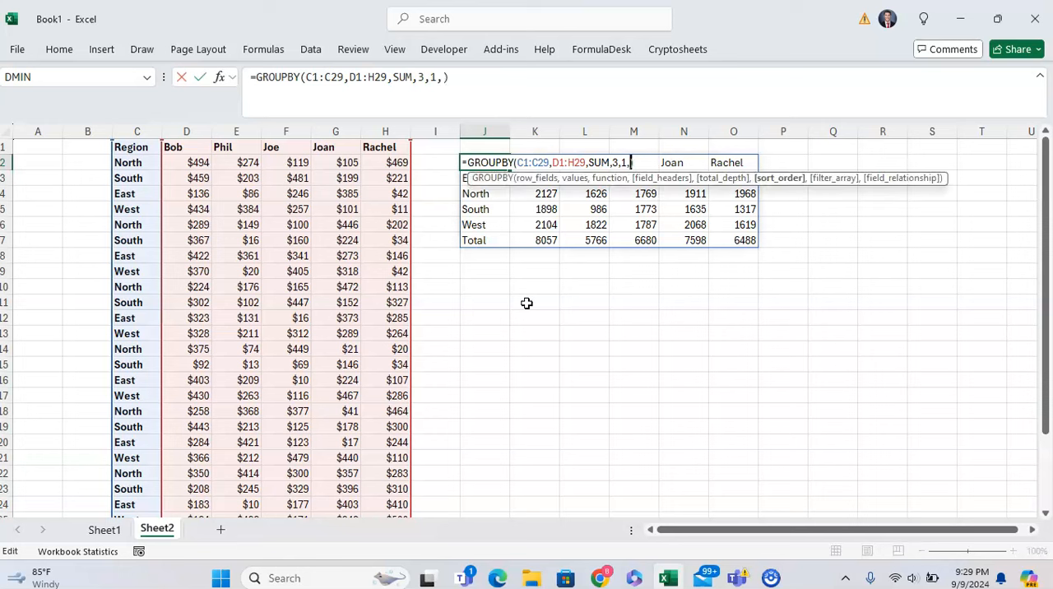
type("1")
key("Return")
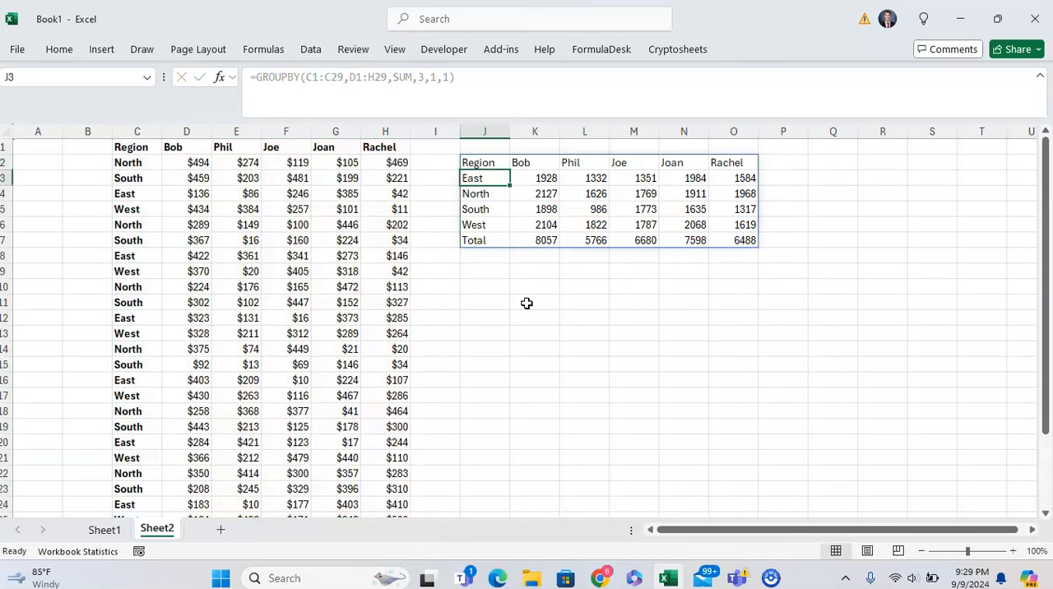
Step: Examine the order of the regions in the J2 result sorted with sort order 1
key("Up")
key("Down")
key("Up")
key("Down")
key("Down")
key("Down")
key("Up")
key("Up")
key("Up")
Step: Set the sort order argument in J2 to -1, giving =GROUPBY(C1:C29,D1:H29,SUM,3,1,-1), and check the region order
key("F2")
key("BackSpace")
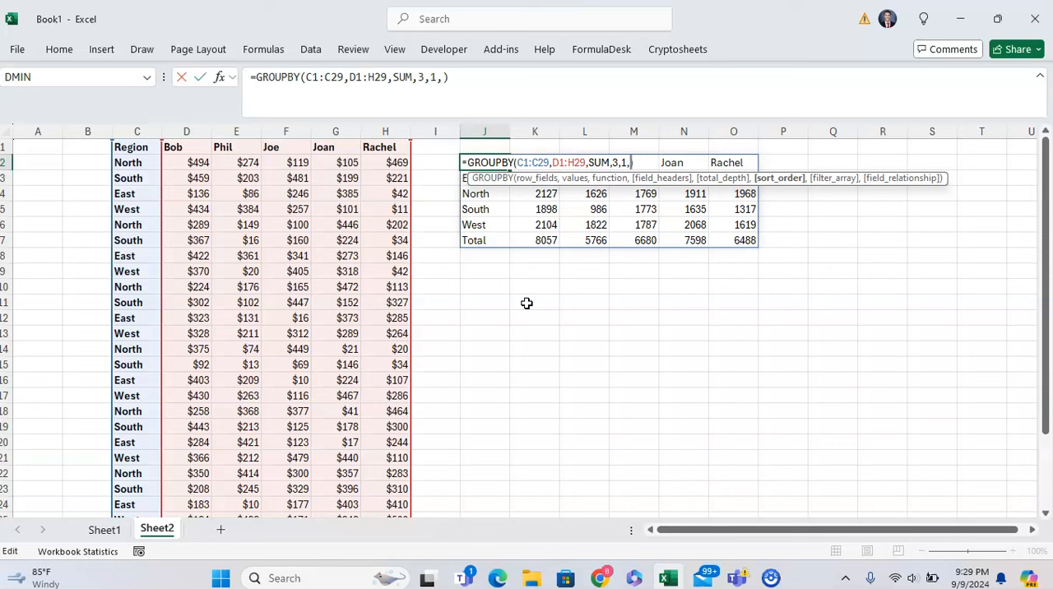
type("-1")
key("Return")
key("Up")
key("Down")
key("Down")
key("Up")
key("Up")
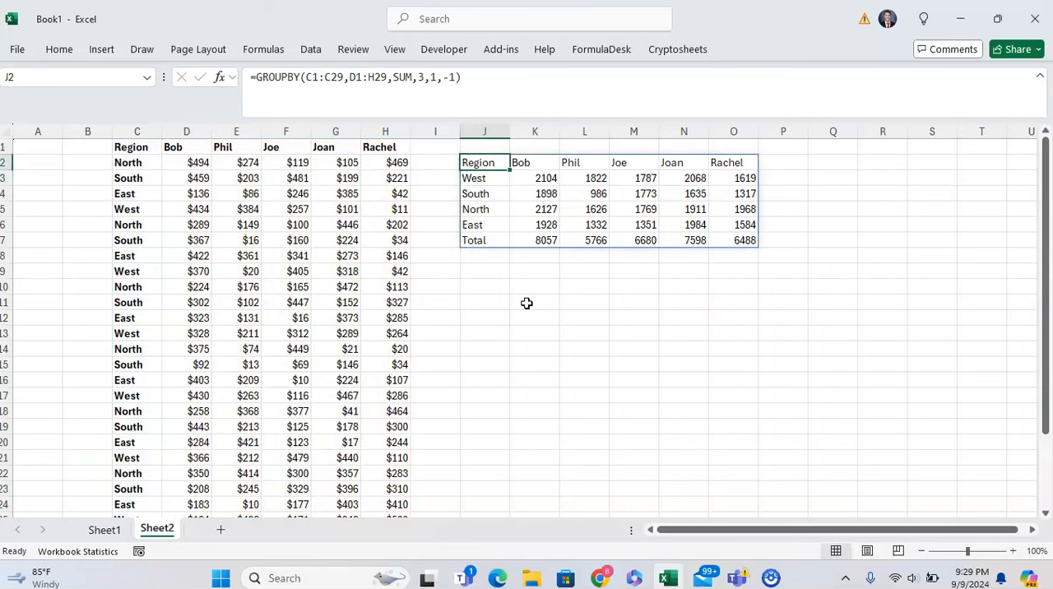
Step: Check the descending region names, and set the sort order argument in J2 back to 1
key("Down")
key("shift+Down")
key("shift+Down")
key("Up")
key("F2")
key("BackSpace")
key("BackSpace")
type("1")
key("Return")
key("Down")
key("Down")
key("Up")
key("Up")
key("Up")
Step: Extend the J2 formula to the field relationship argument to view its options, and restore =GROUPBY(C1:C29,D1:H29,SUM,3,1,1)
key("F2")
type(",,")
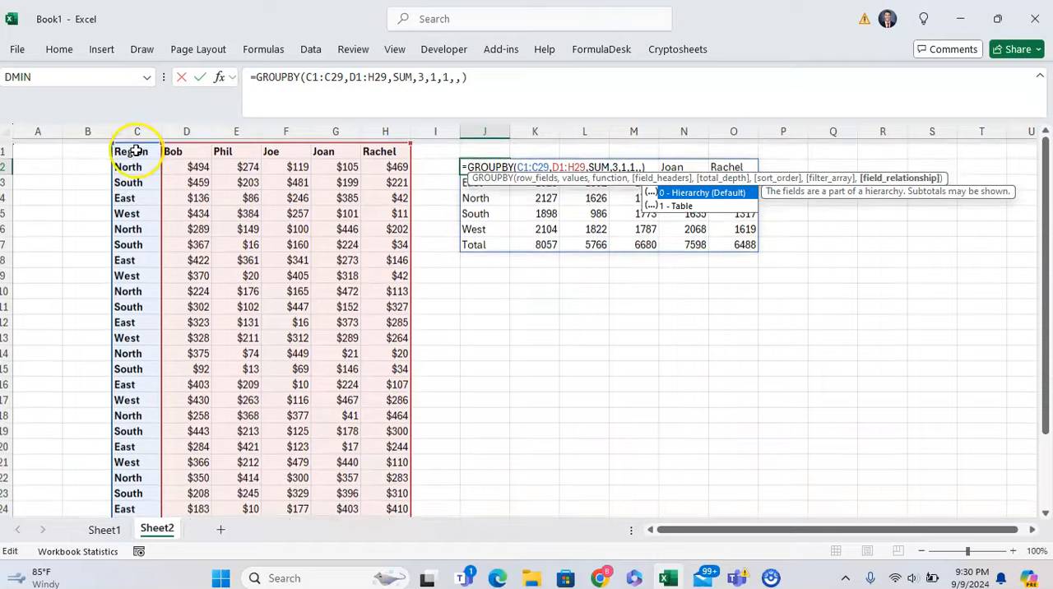
left_click_drag(132, 147, 112, 172)
key("BackSpace")
key("BackSpace")
key("BackSpace")
key("BackSpace")
key("BackSpace")
key("BackSpace")
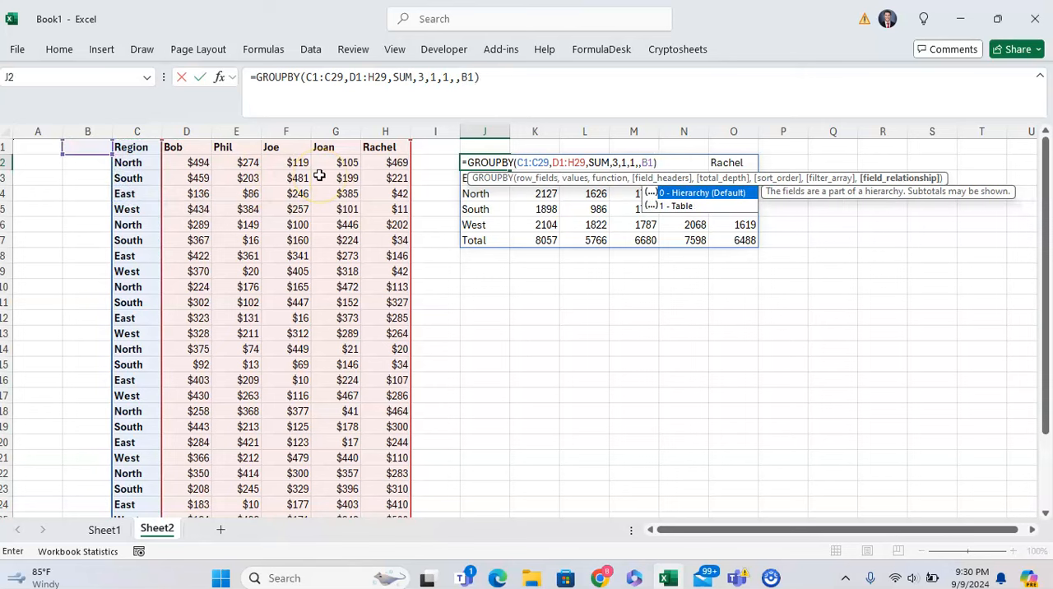
key("BackSpace")
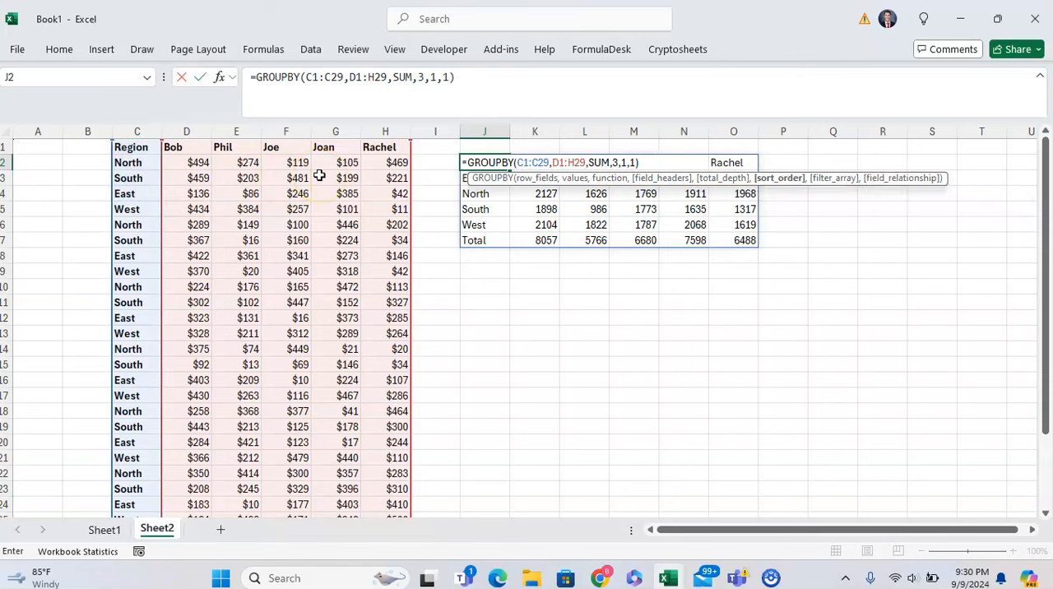
key("Return")
key("Up")
key("Down")
key("Right")
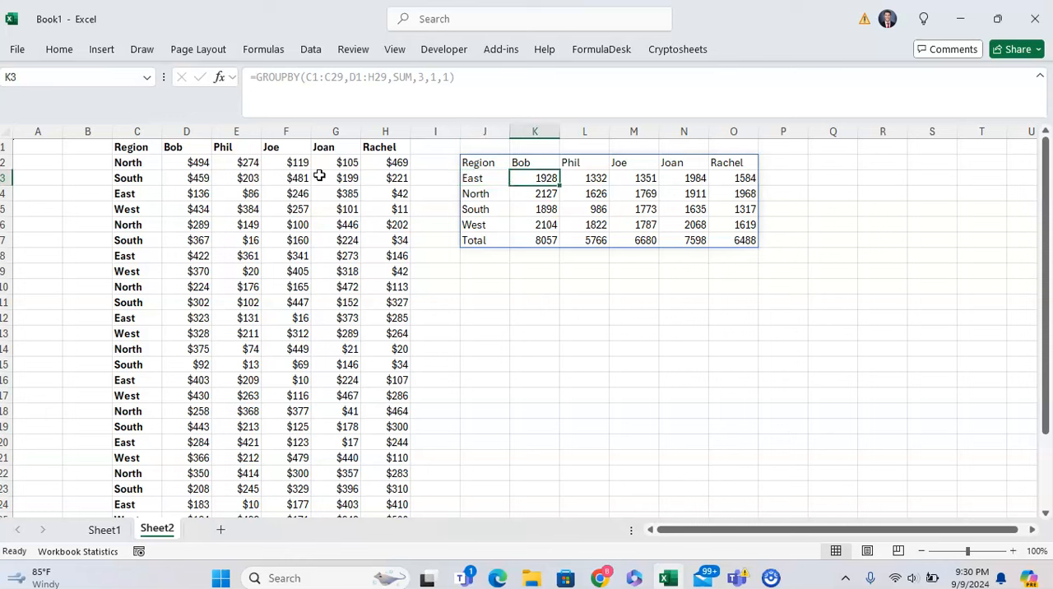
Step: Apply the List 3 AutoFormat to the GROUPBY result in J2:O7
key("alt")
key("o")
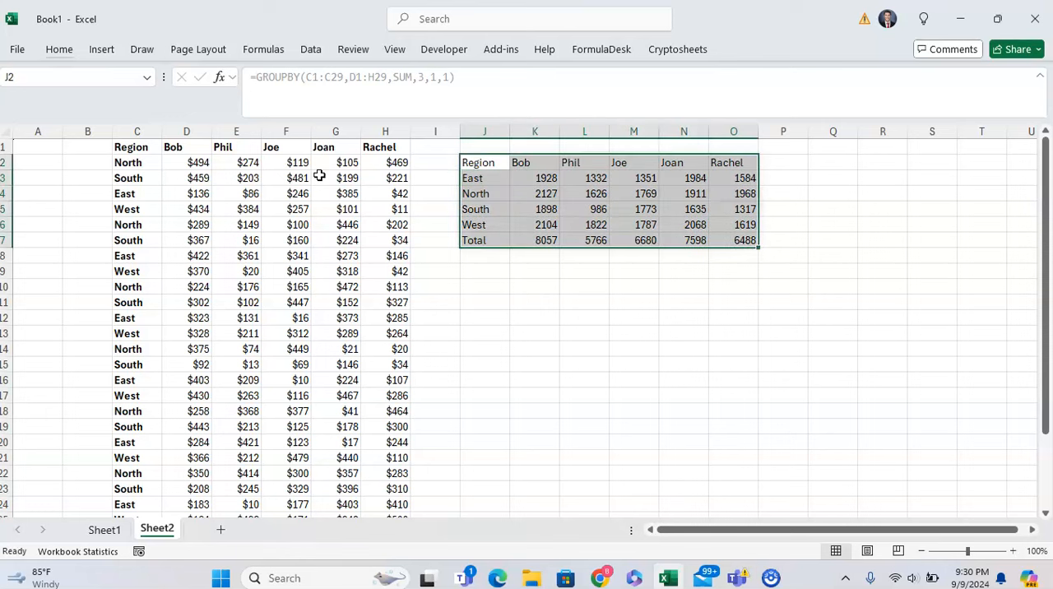
key("a")
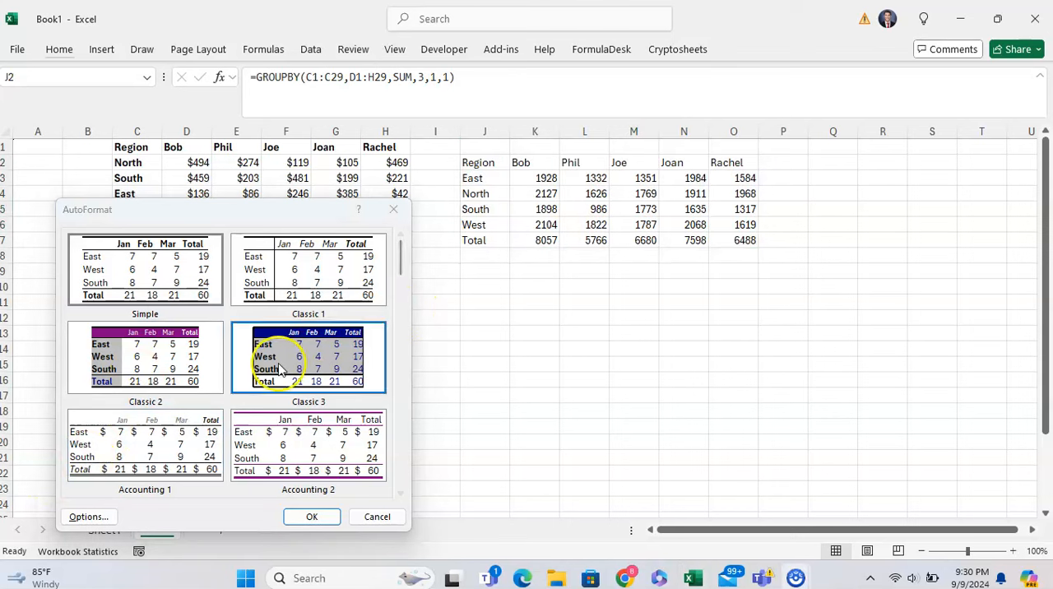
left_click_drag(406, 260, 400, 394)
left_click(318, 434)
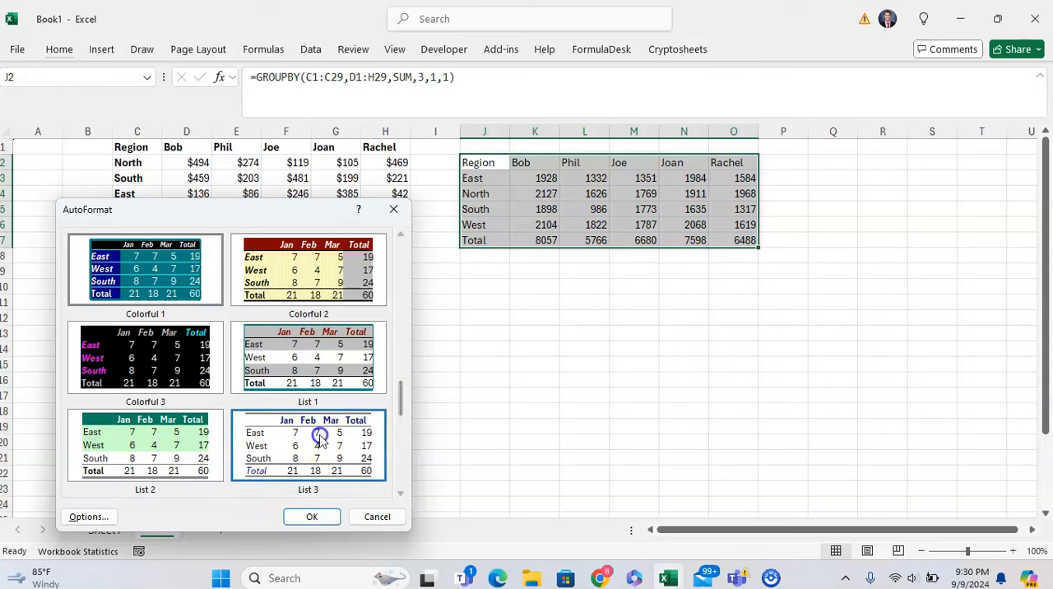
left_click(314, 516)
left_click(571, 345)
Step: Select the whole spilled GROUPBY result from J2 and delete its contents
left_click(512, 238)
key("Left")
key("Up")
key("ctrl+Up")
key("ctrl+shift+Right")
key("ctrl+shift+Down")
key("Up")
key("Down")
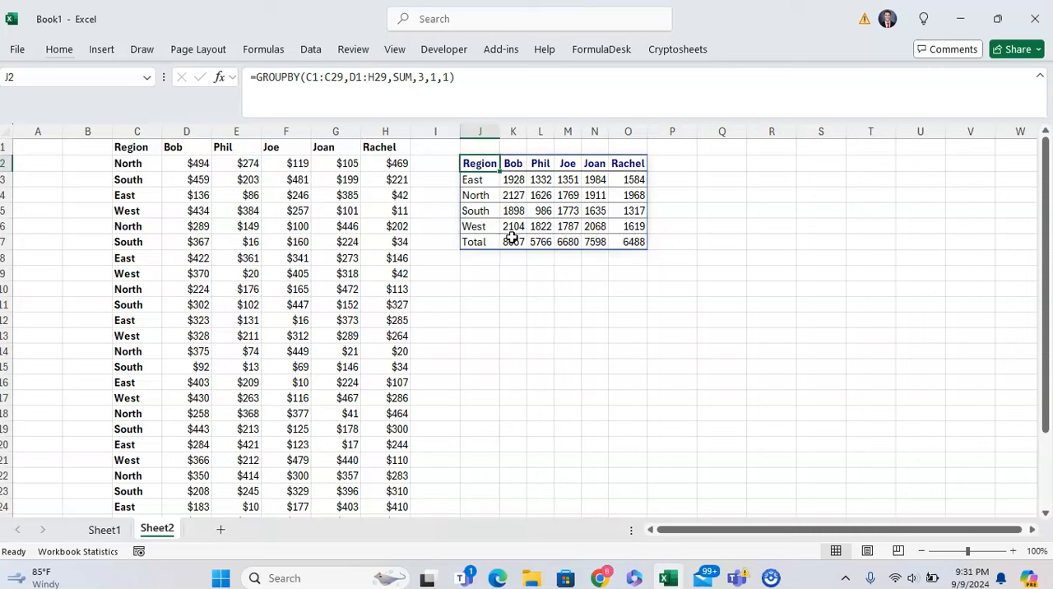
key("ctrl+a")
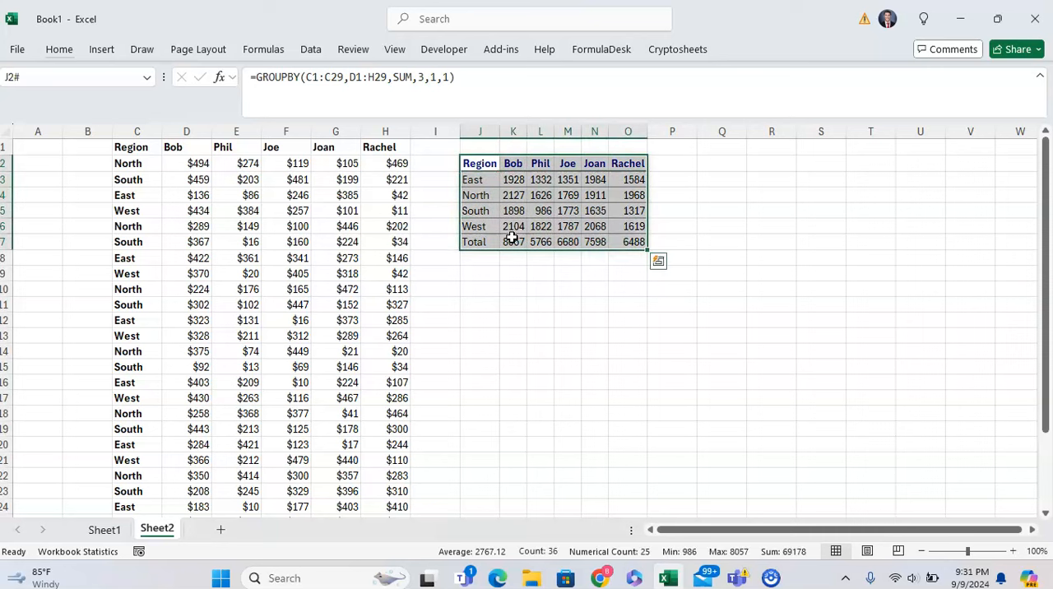
key("Delete")
key("Up")
key("Down")
key("Down")
key("Up")
Step: Delete columns J through O to remove the leftover formatting, and return to J2
key("ctrl+space")
key("shift+Right")
key("shift+Right")
key("shift+Right")
key("shift+Right")
key("shift+Right")
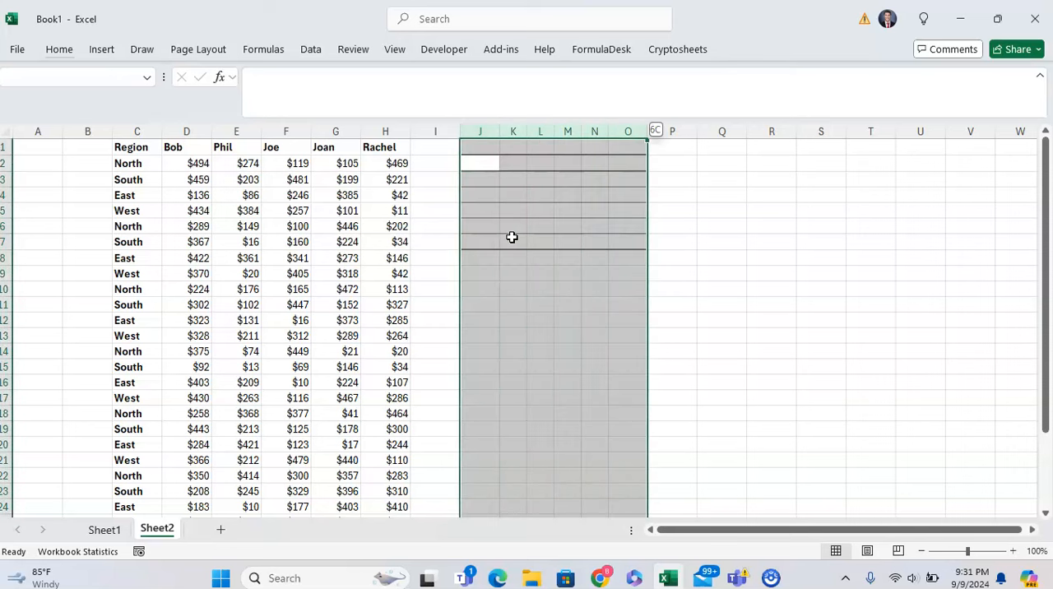
key("ctrl+minus")
key("Up")
key("Down")
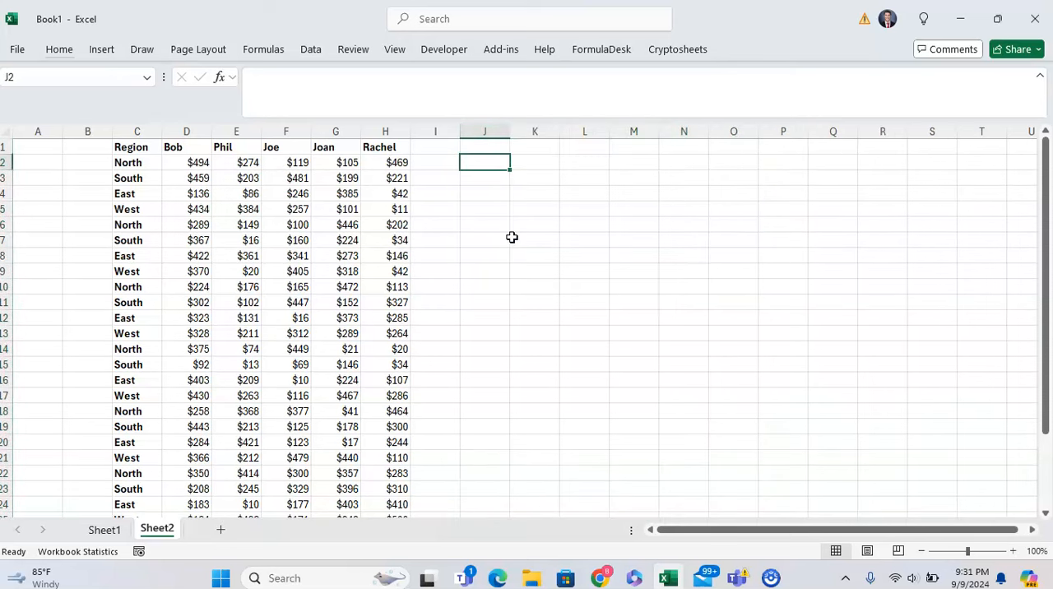
Step: Start a GROUPBY formula in J2 with the Region column C1:C29 as the row fields
type("=groupb")
key("Tab")
key("Left")
key("Left")
key("Left")
key("Left")
key("Left")
key("Left")
key("Left")
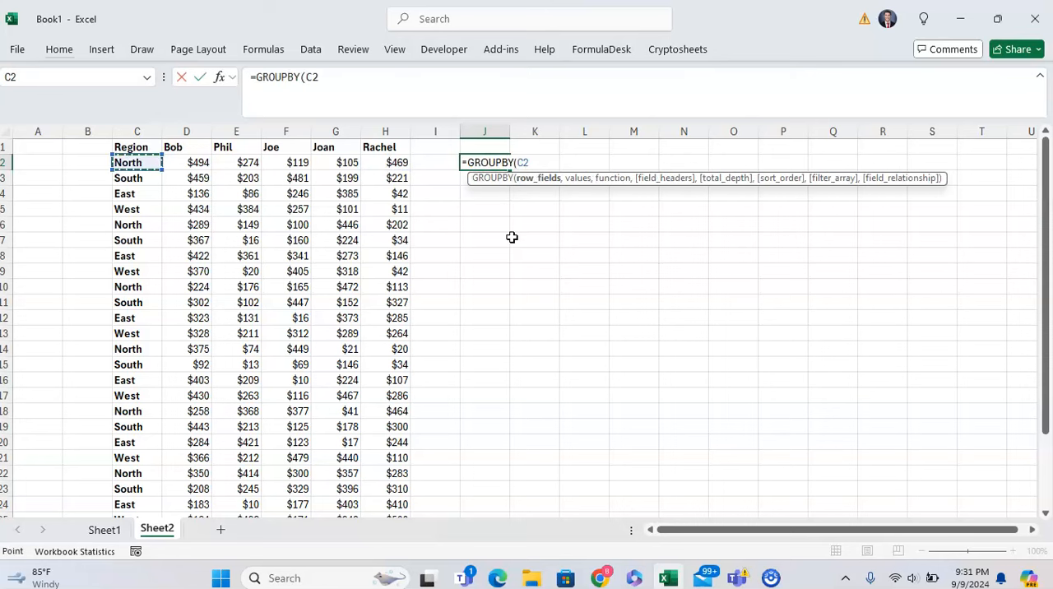
key("Up")
key("ctrl+shift+Down")
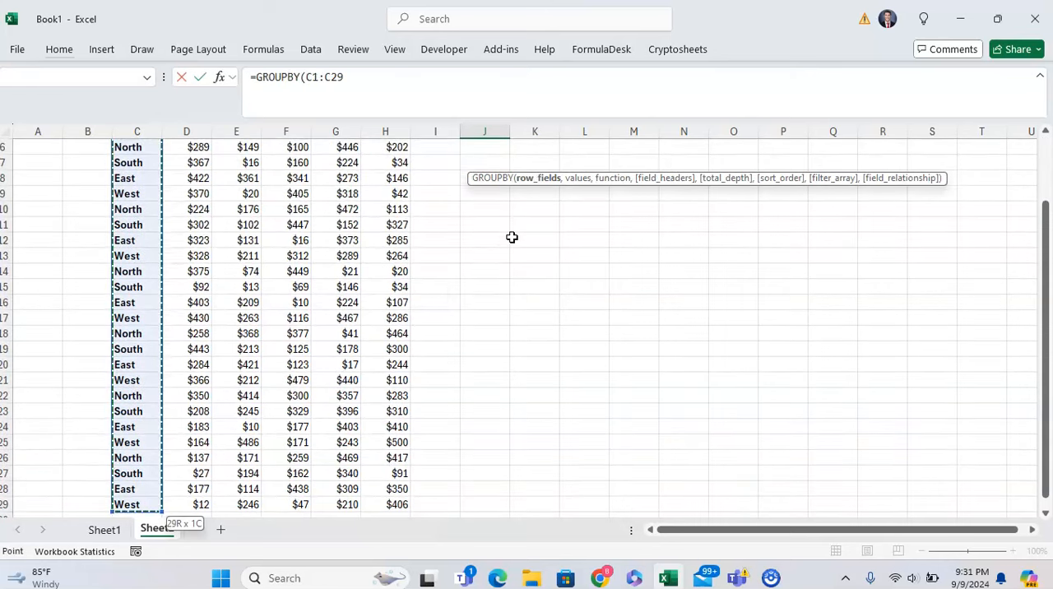
Step: Add the sales range D1:H29 as the values argument of the GROUPBY formula
type(",")
key("Left")
key("Left")
key("Left")
key("Up")
key("Left")
key("Left")
key("Left")
key("ctrl+shift+Right")
key("ctrl+shift+Down")
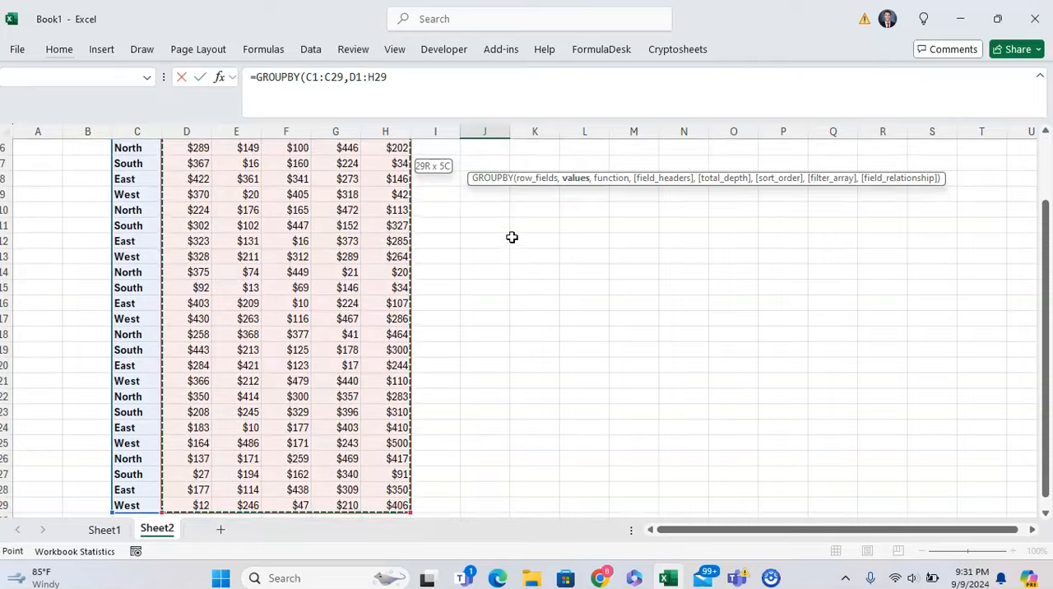
Step: Complete the formula with SUM and field headers 3 (Yes and show), entering =GROUPBY(C1:C29,D1:H29,SUM,3)
type(",SUM")
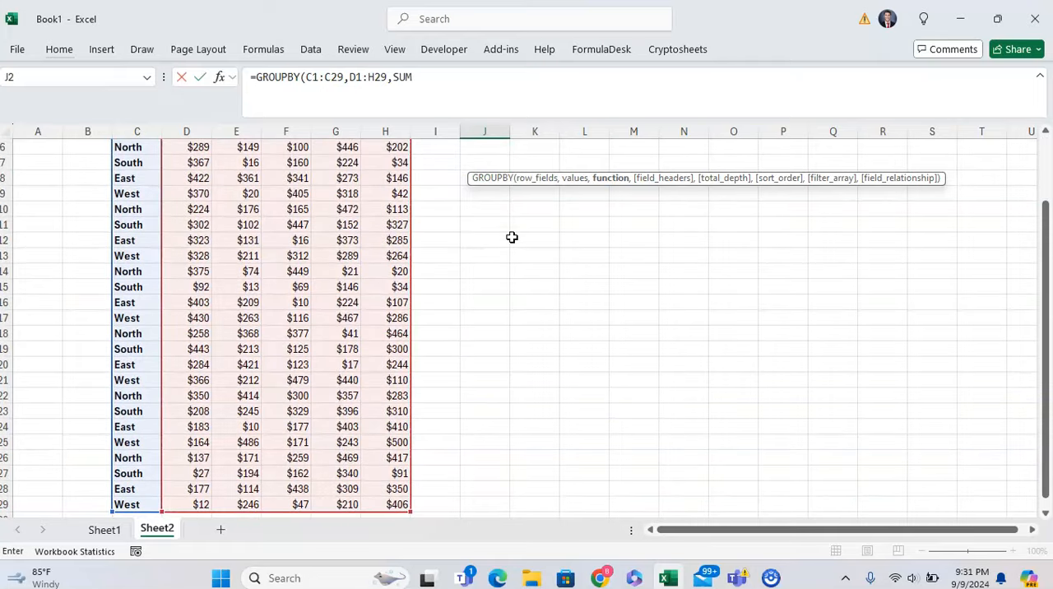
type(",")
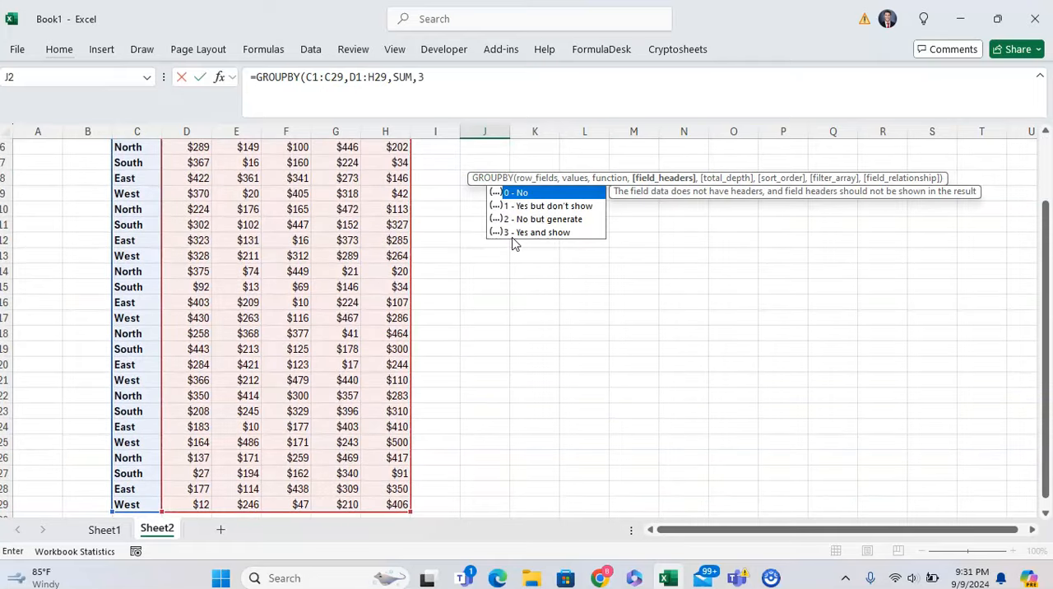
type("3")
key("Tab")
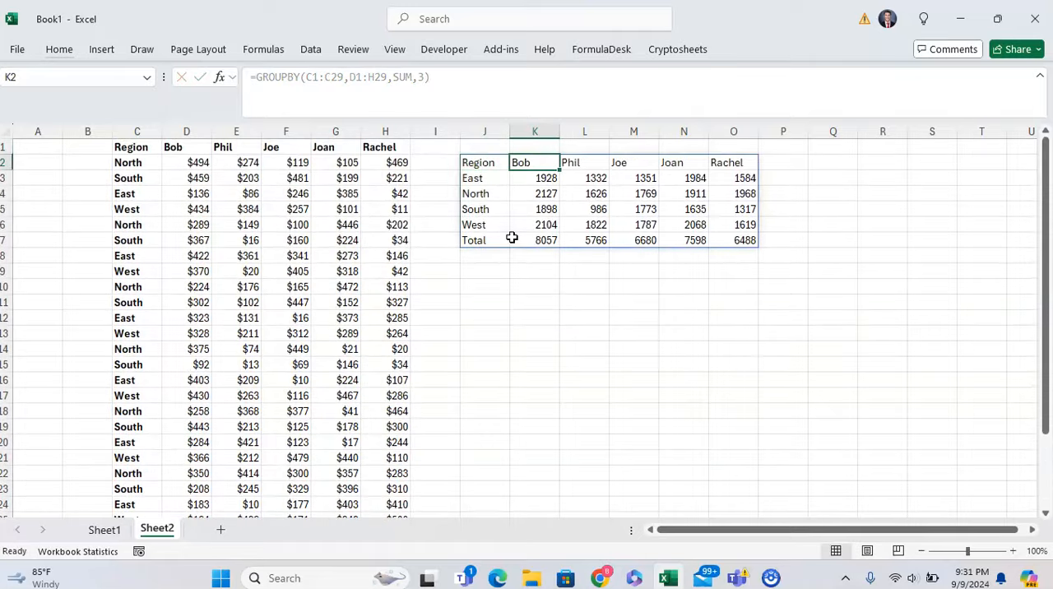
Step: Format the new GROUPBY result in J2:O7 with the List 3 AutoFormat
key("alt+o")
key("a")
key("Down")
key("Down")
key("Down")
key("Down")
key("Right")
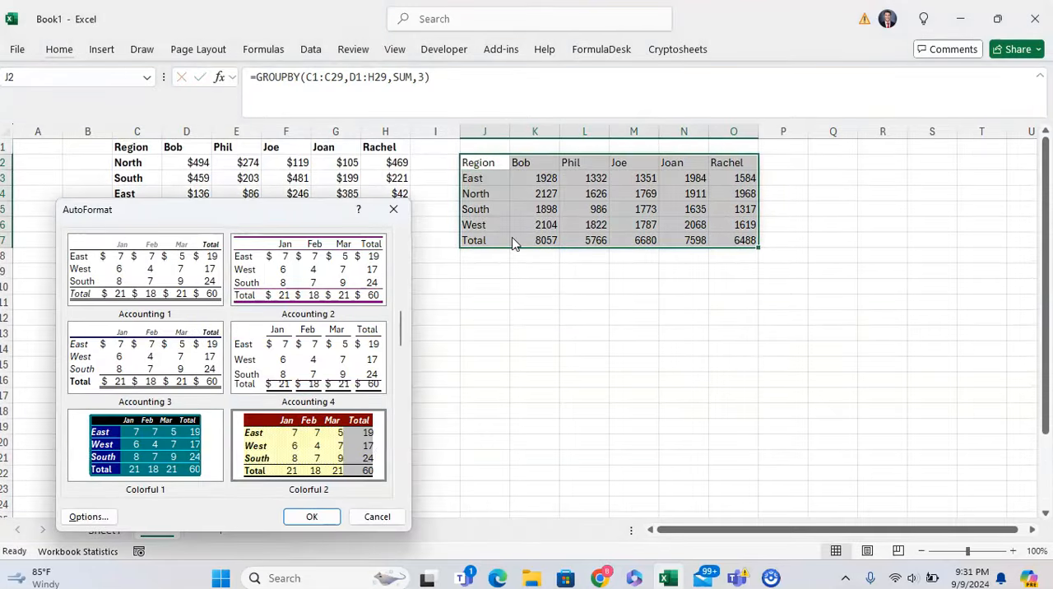
key("Down")
key("Down")
key("Return")
key("Down")
key("Left")
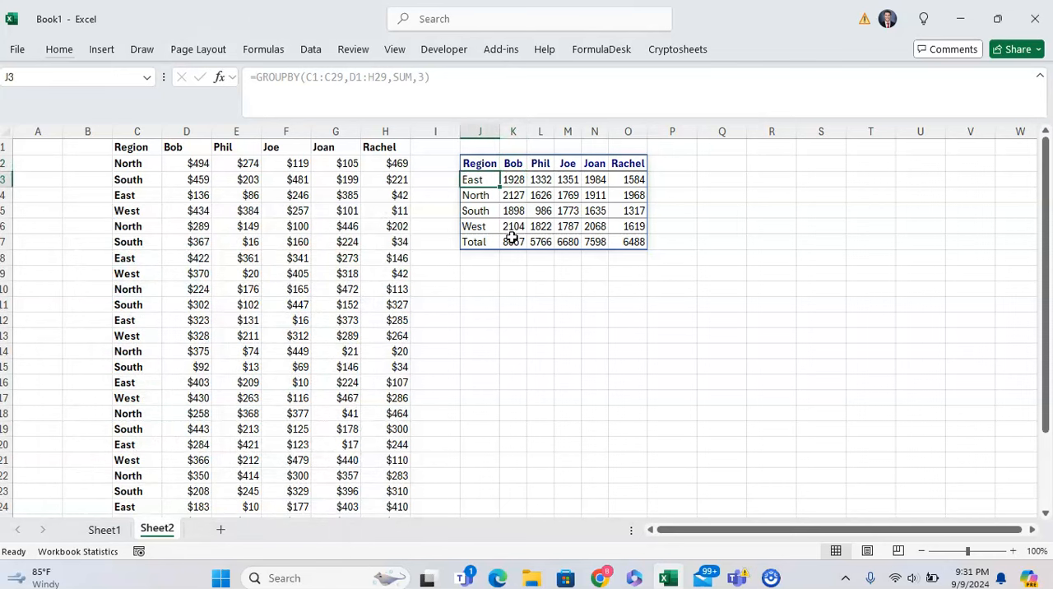
Step: Make the Total row of the GROUPBY result, J7:O7, bold
key("Down")
key("Down")
key("Down")
key("Down")
key("ctrl+shift+Right")
key("ctrl+b")
Step: Apply the Currency number format to the summed values in K3:O7
key("Up")
key("Right")
key("Up")
key("Up")
key("Up")
key("ctrl+shift+Right")
key("ctrl+shift+Down")
key("alt")
type("hnCurrency")
key("Return")
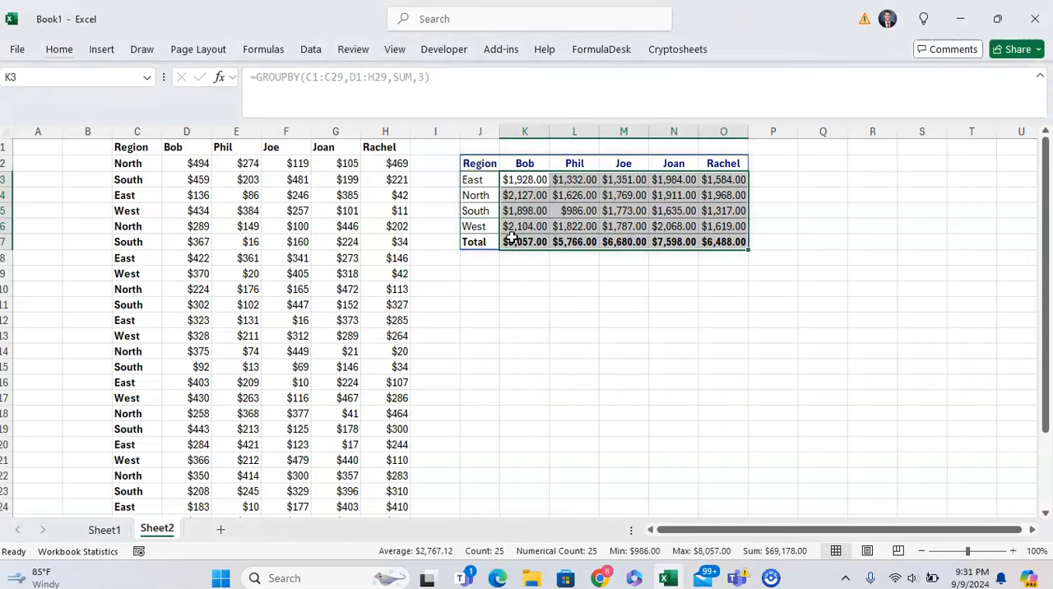
Step: Reduce the currency values in K3:O7 to zero decimal places and return to J2
key("alt+h")
key("9")
key("alt+h")
key("9")
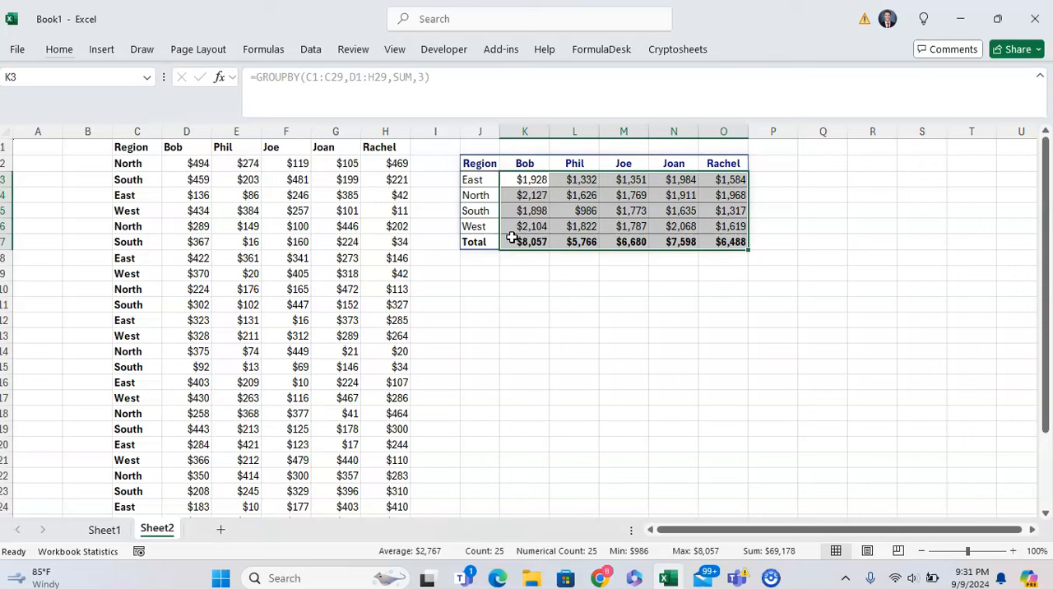
key("Up")
key("Left")
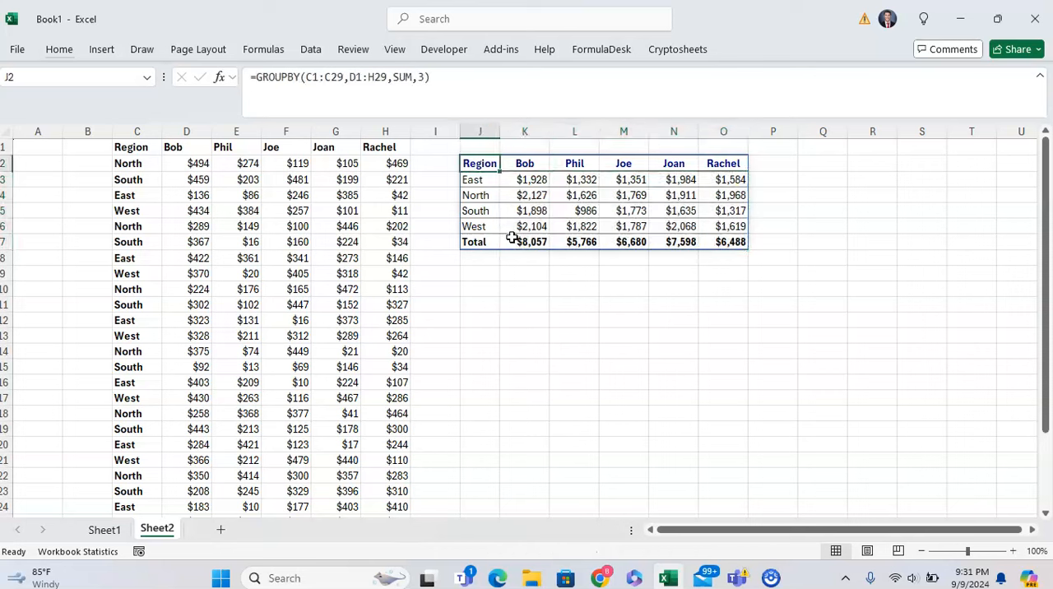